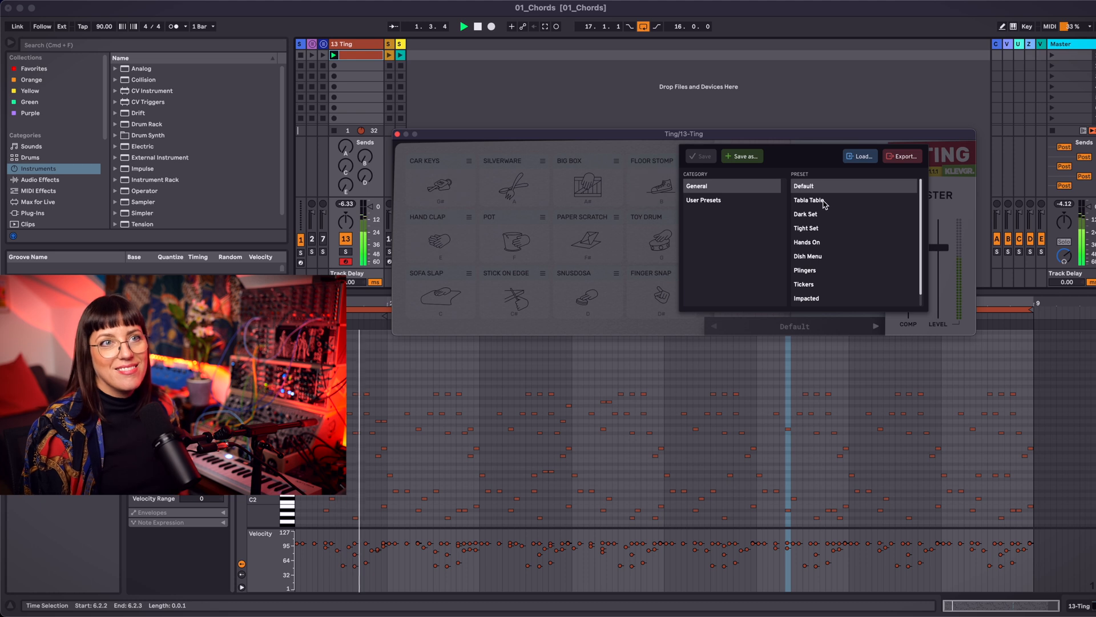
Step: Audition the Tabla Table, Dark Set and Tight Set presets in the Ting plugin while the pattern plays
left_click(824, 202)
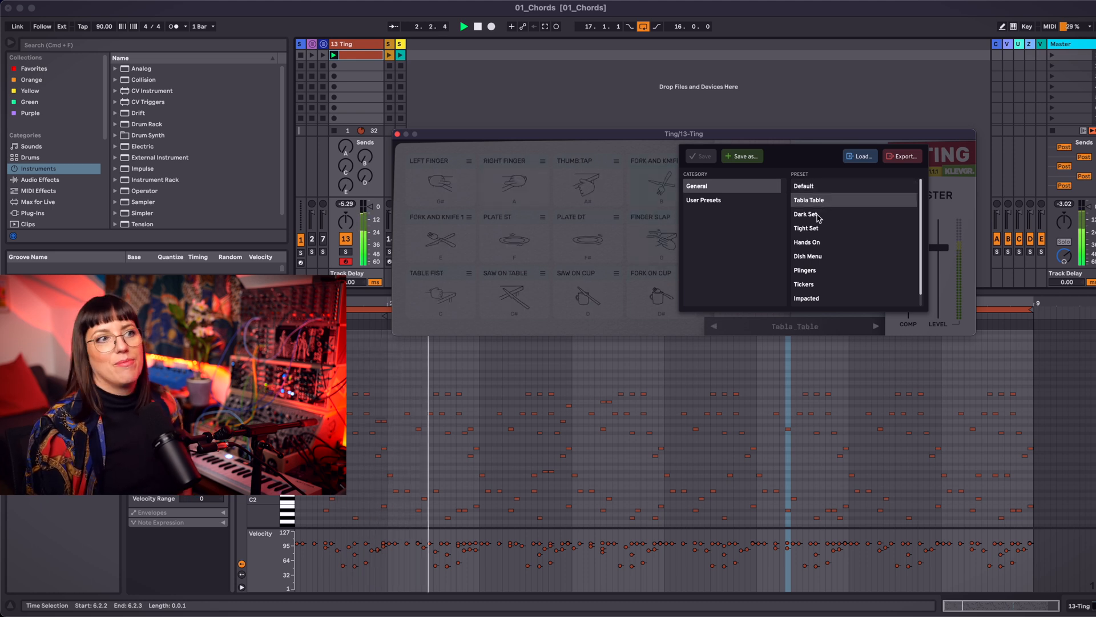
left_click(812, 215)
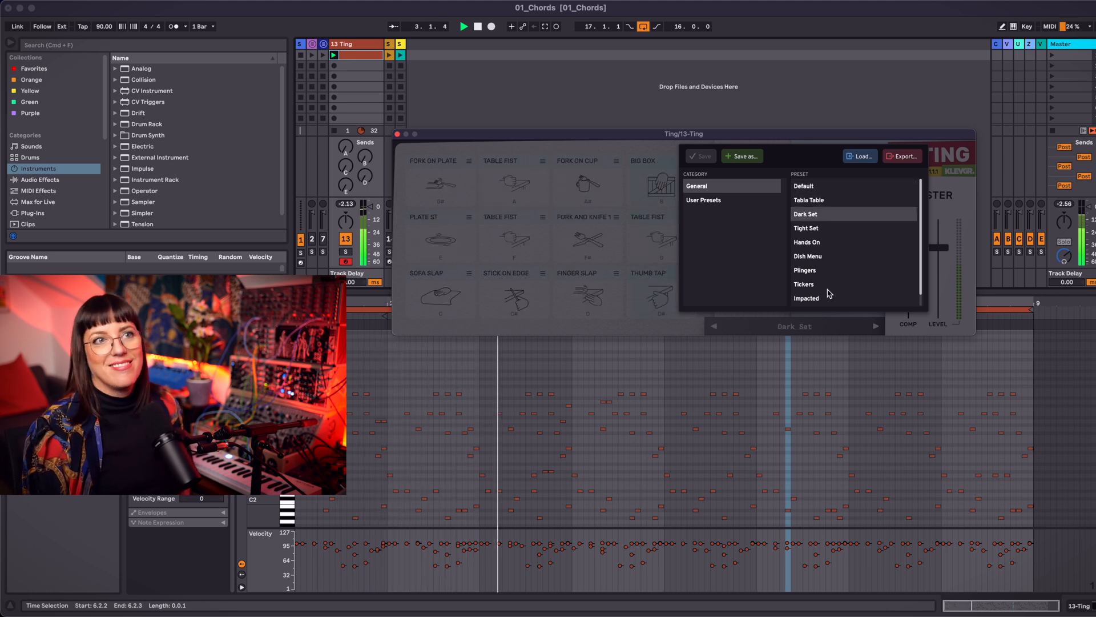
left_click(822, 230)
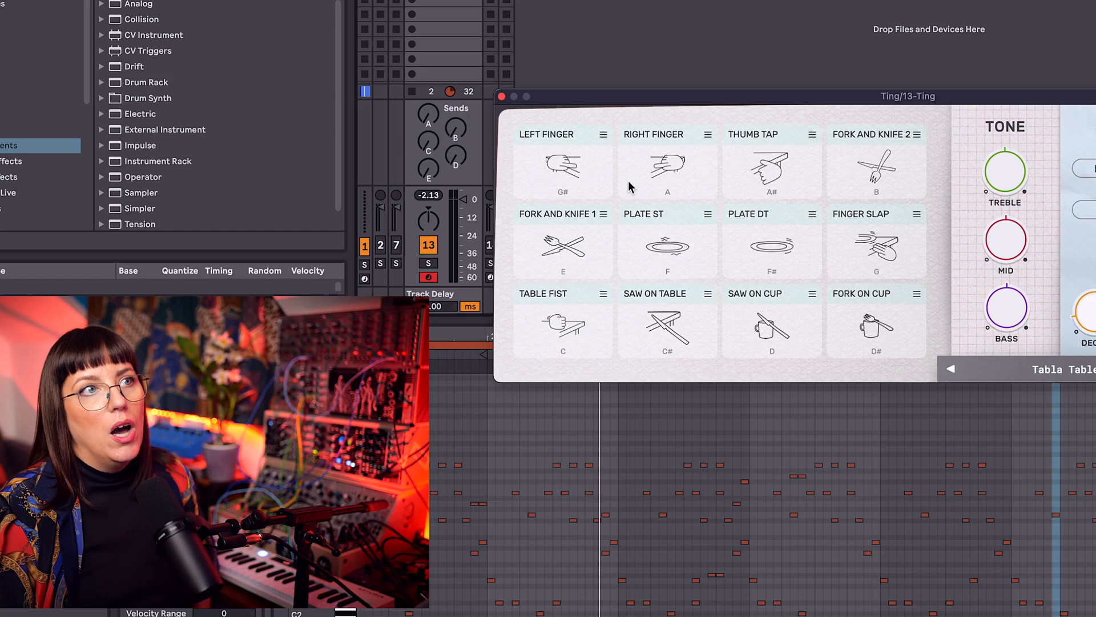
Step: Leave the preset browser and replace the Left Finger pad's sound with Finger Snap
left_click(604, 136)
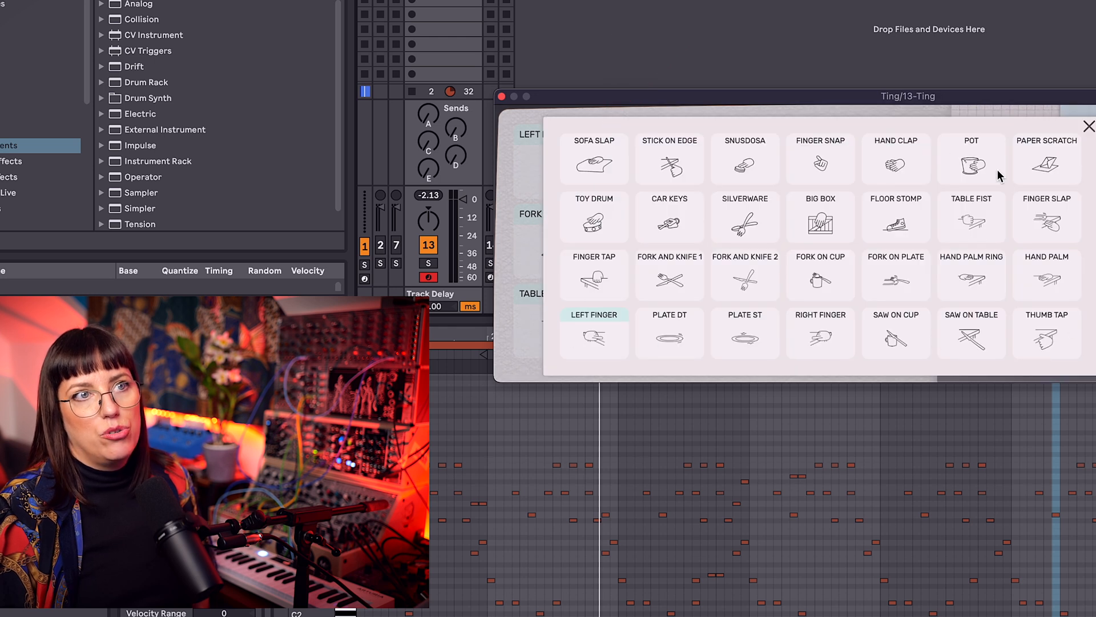
left_click(845, 151)
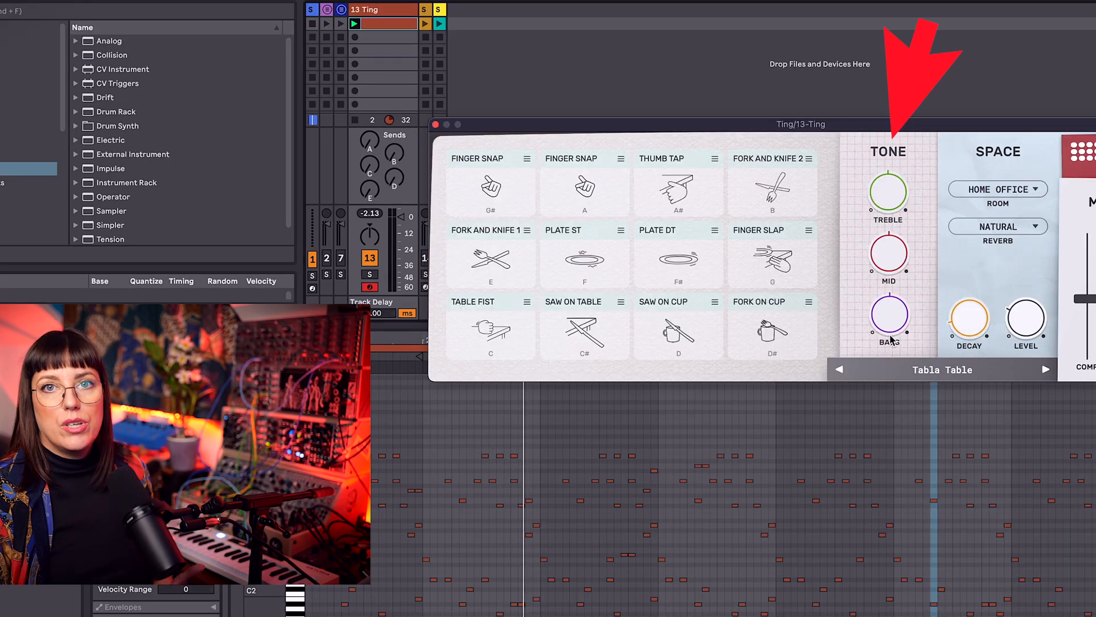
Step: Start playback and raise the treble in Ting's tone section
key("space")
left_click_drag(888, 198, 894, 2)
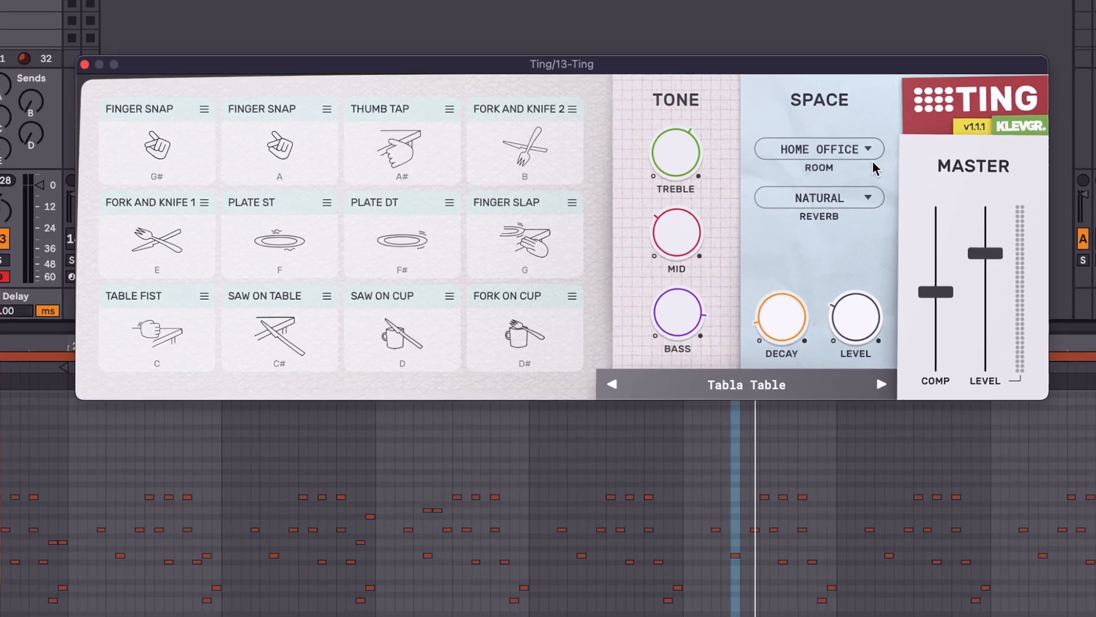
Step: Look through the room and reverb types, keeping Home Office and Natural, and set the reverb decay to 1116 ms
left_click(869, 149)
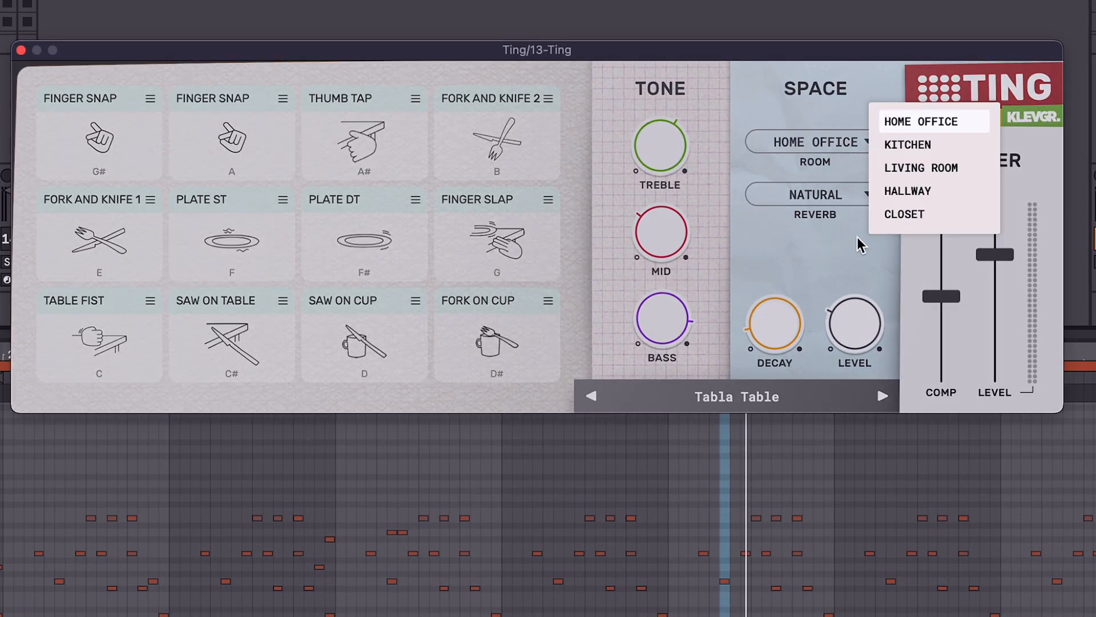
left_click(861, 245)
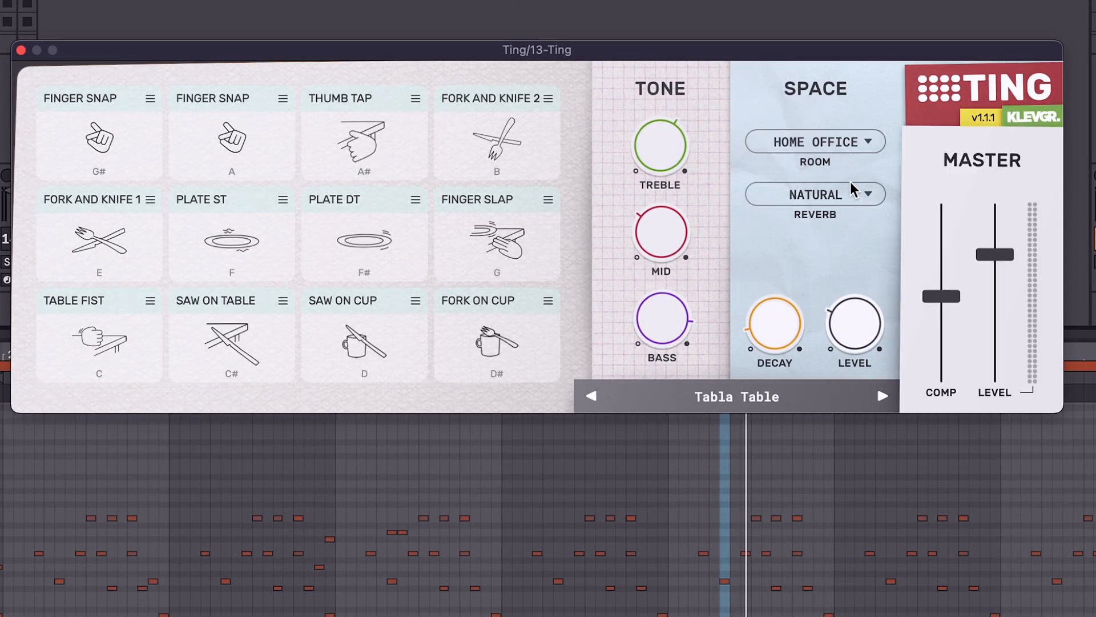
left_click(857, 196)
left_click(830, 274)
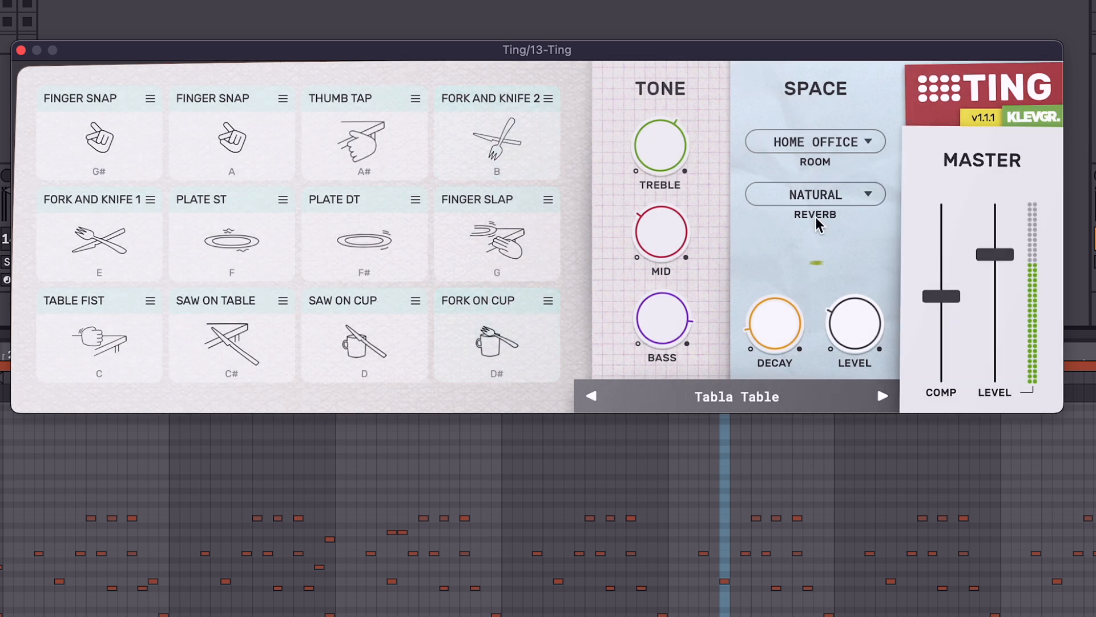
mouse_move(771, 322)
left_mouse_down()
mouse_move(778, 215)
mouse_move(787, 333)
left_mouse_up()
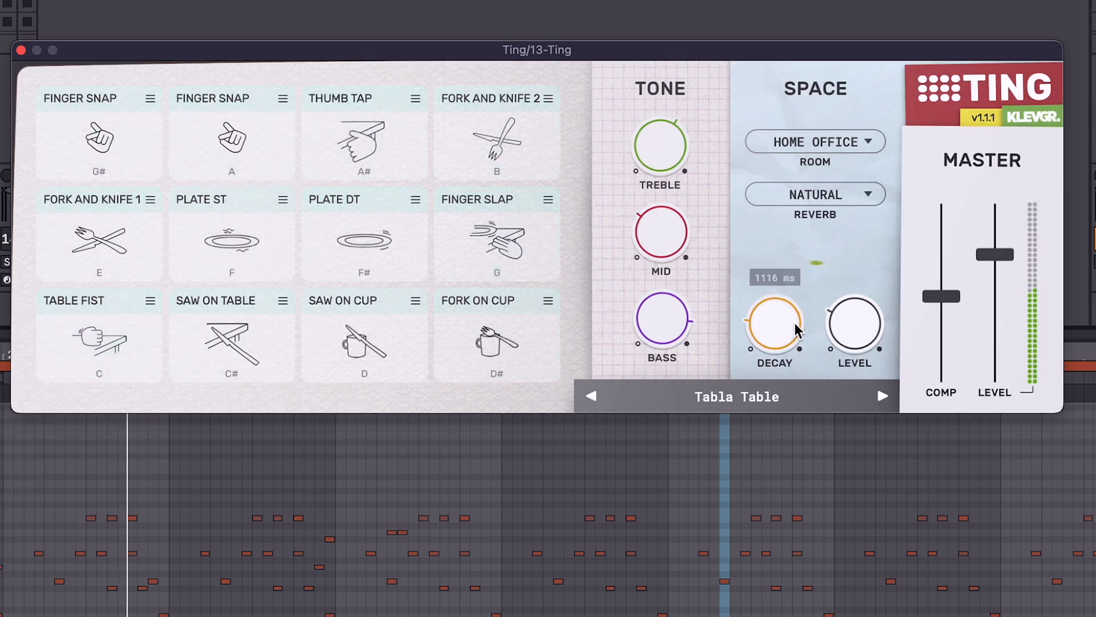
Step: Try the Closet room with the Wooden and Moonlit reverb types
left_click(853, 141)
left_click(908, 191)
left_click(894, 215)
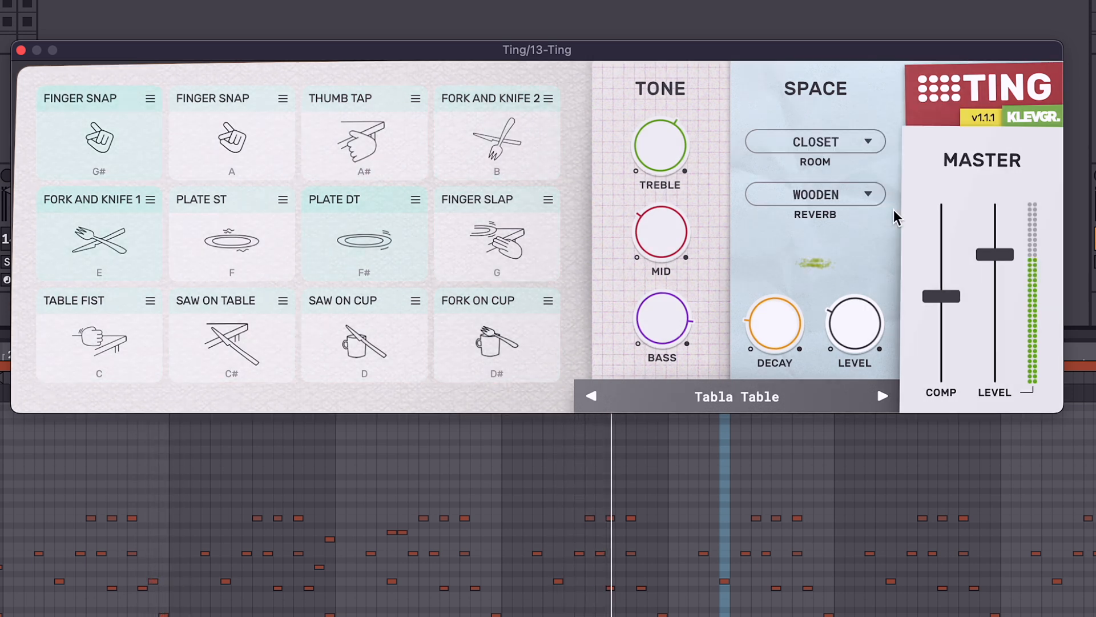
left_click(877, 195)
left_click(885, 206)
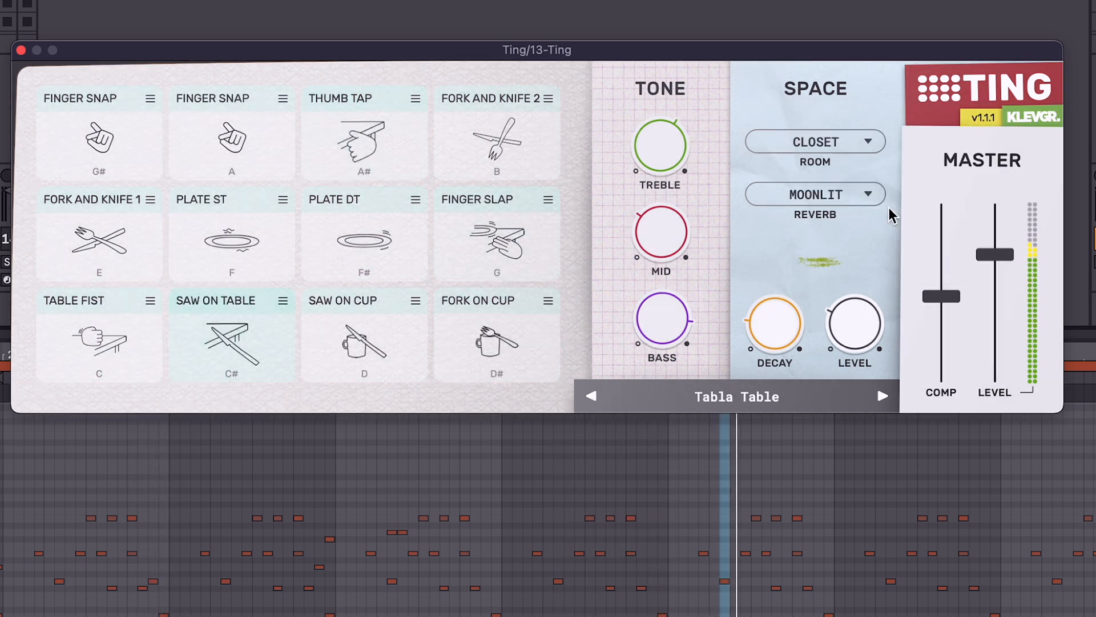
left_click(866, 196)
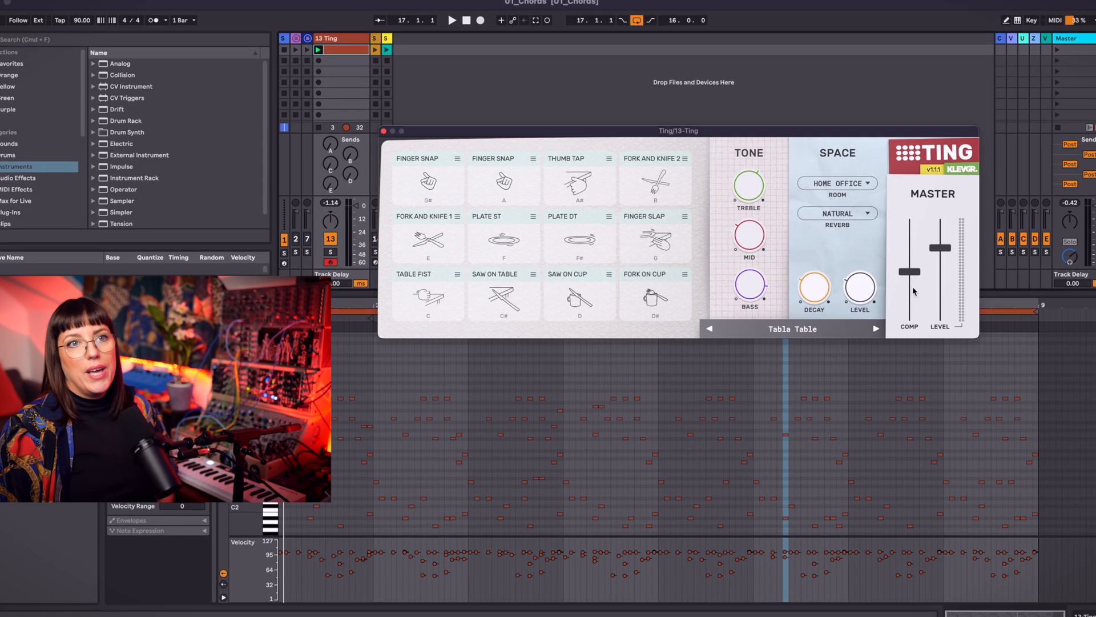
Step: Pull Ting's master compression fader down to its minimum and raise it again to compare the sound
left_click_drag(912, 290, 945, 425)
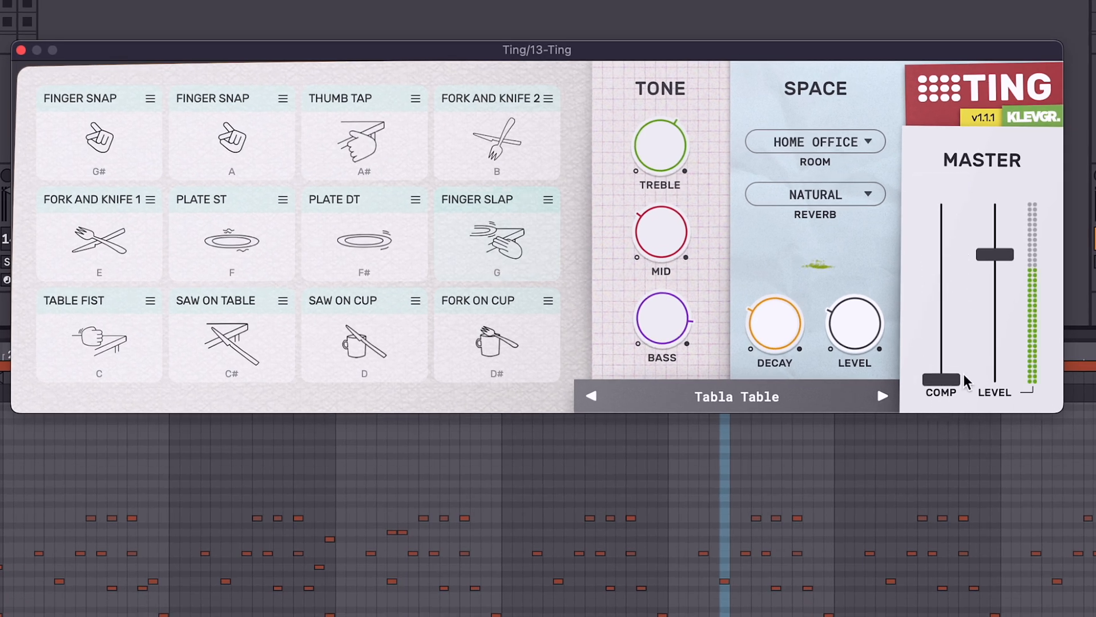
left_click_drag(952, 388, 974, 356)
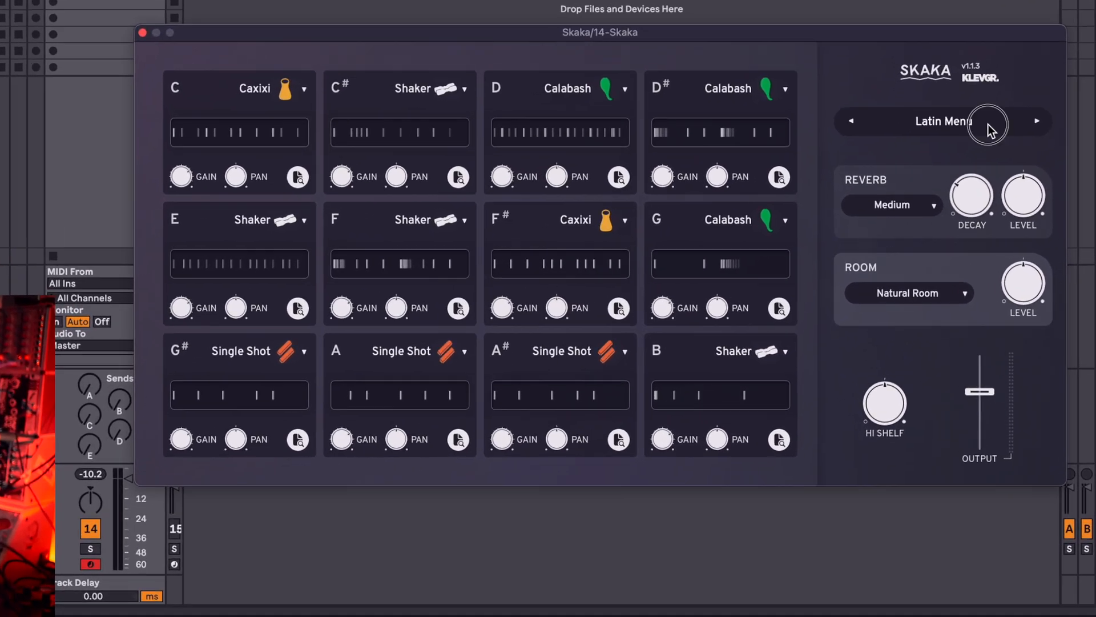
Step: Audition the Motown Patterns preset in the Skaka plugin and load the Empty Canvas preset
left_click(960, 166)
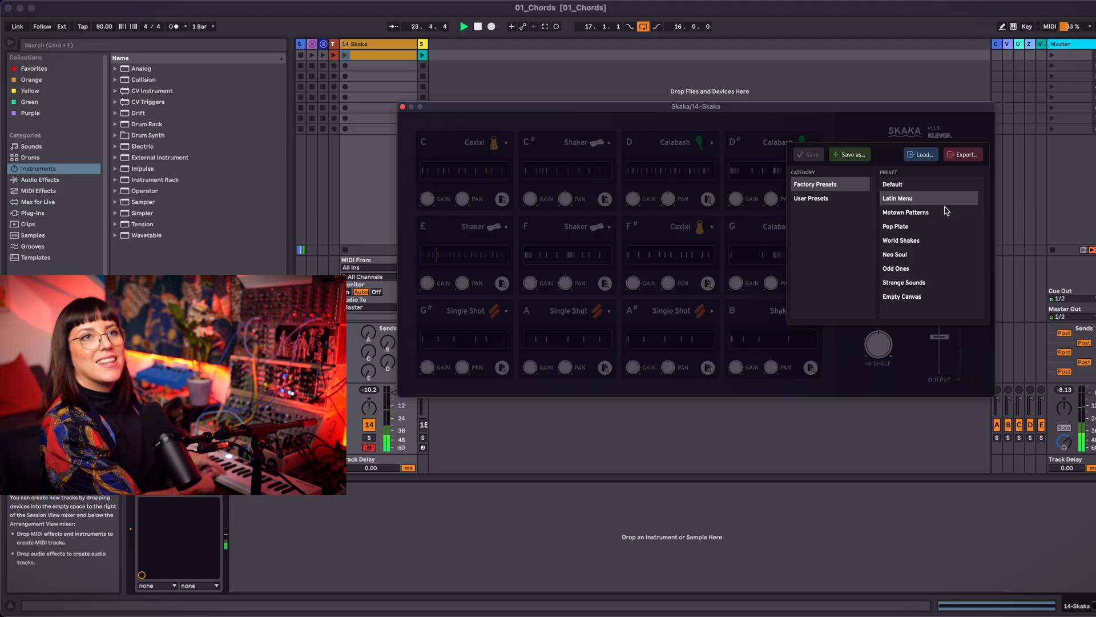
left_click(947, 211)
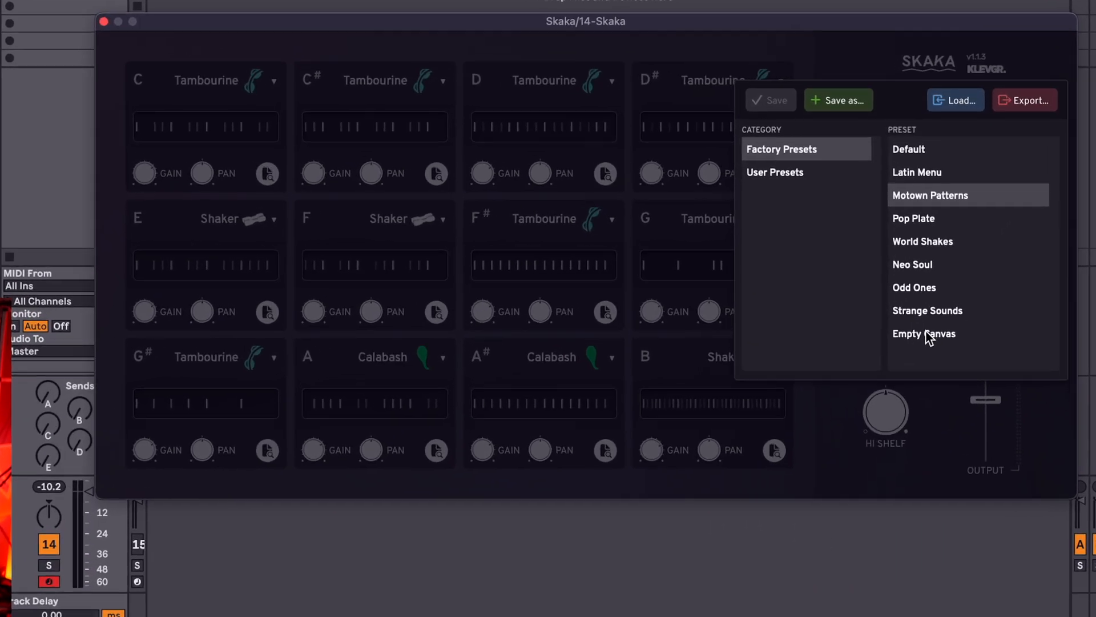
left_click(929, 334)
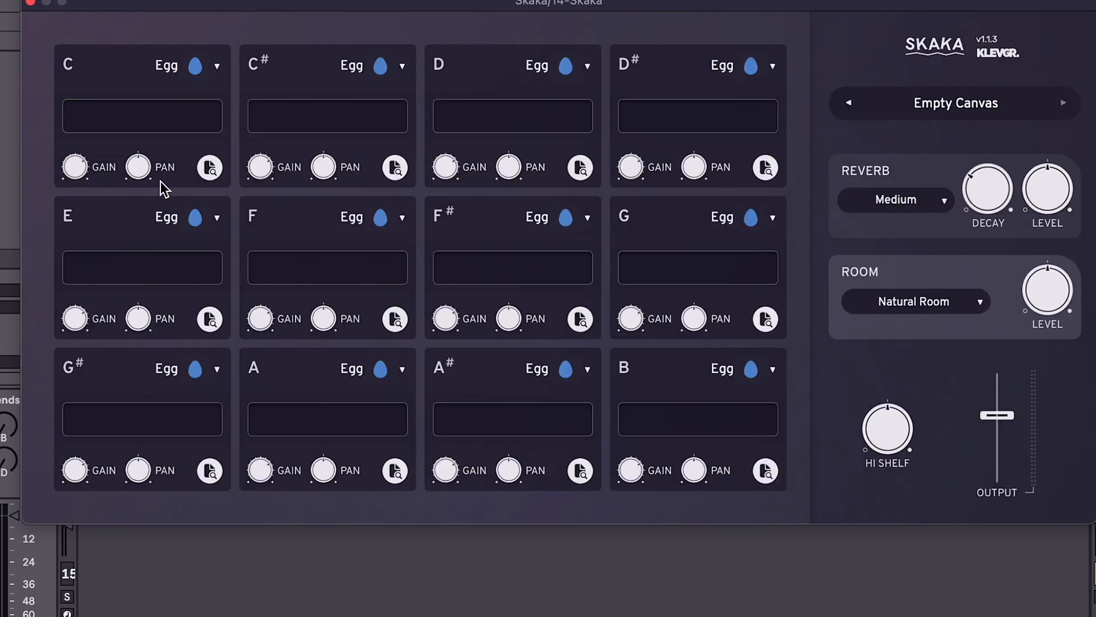
Step: Load the Shaker Offbeat 16th pattern from Basic 1 into the C pad and look through its instrument choices
left_click(210, 168)
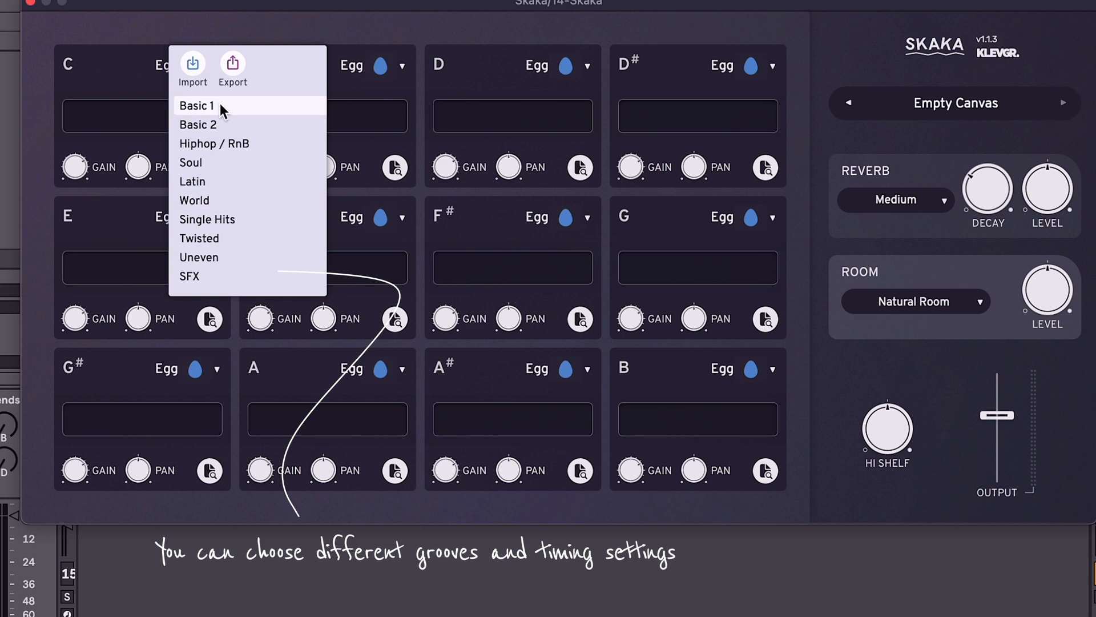
mouse_move(222, 110)
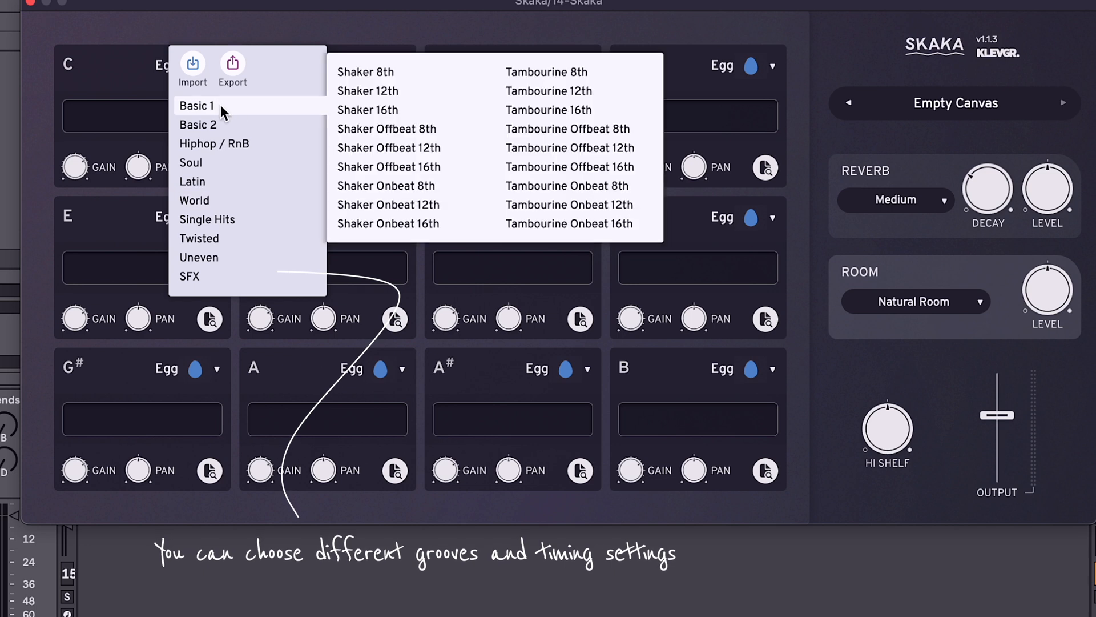
left_click(440, 167)
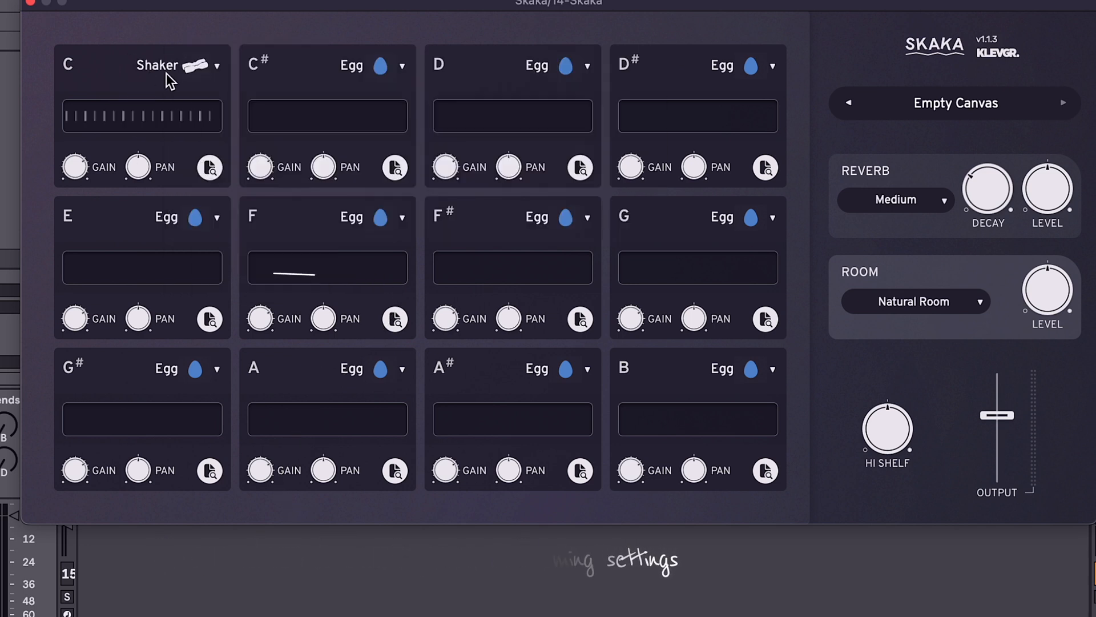
left_click(203, 75)
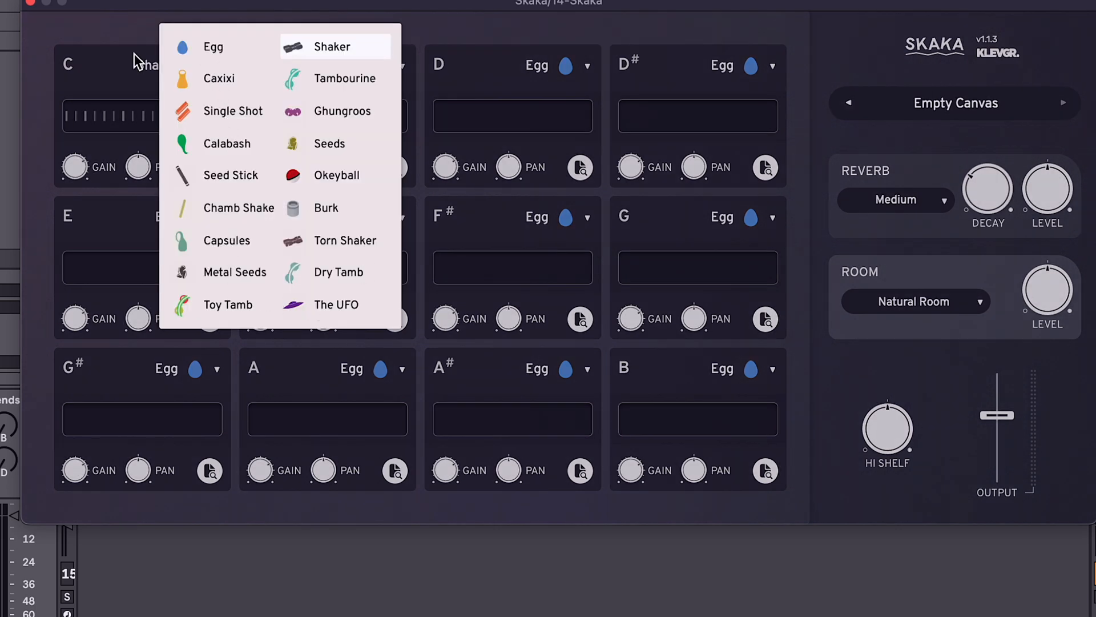
left_click(122, 32)
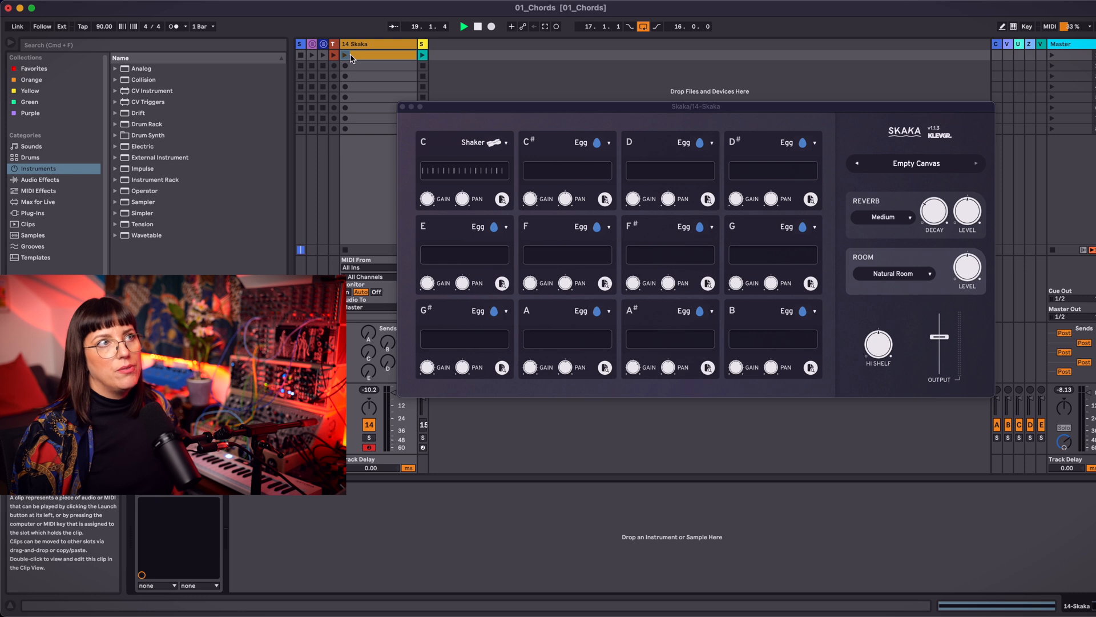
Step: Open and launch the Skaka track's first clip, and open the C pad's pattern editor with playback stopped
double_click(351, 58)
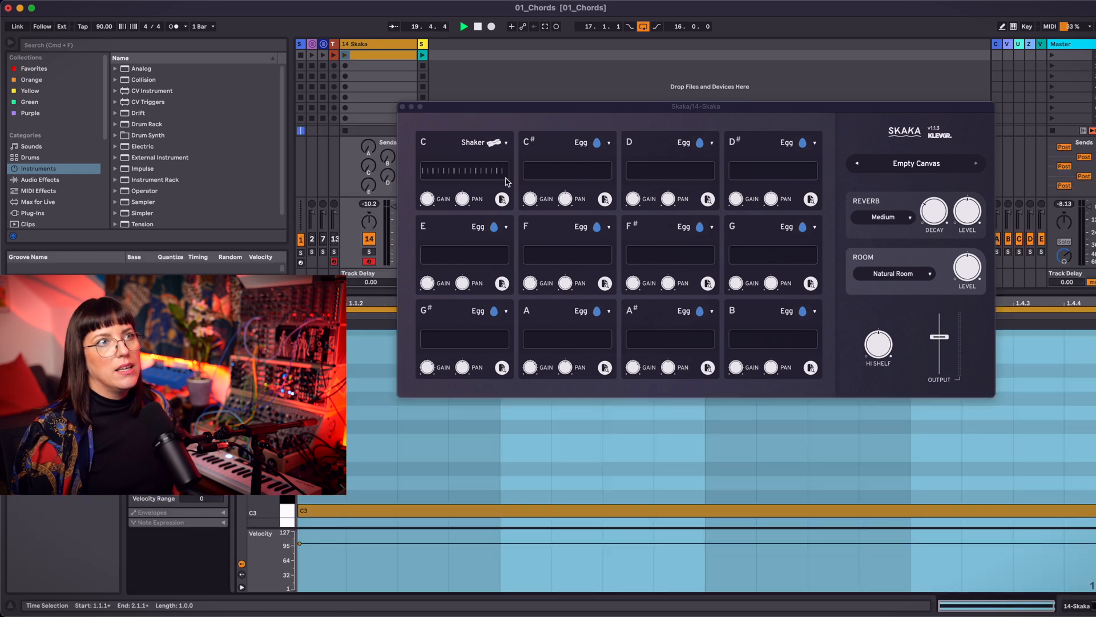
left_click(345, 56)
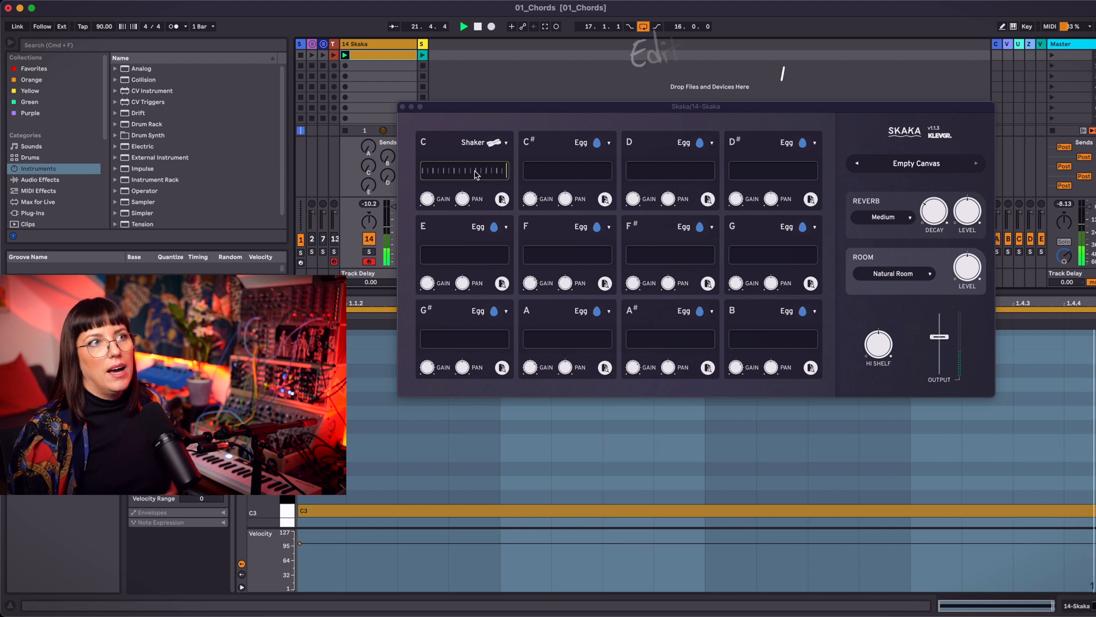
left_click(476, 174)
key("space")
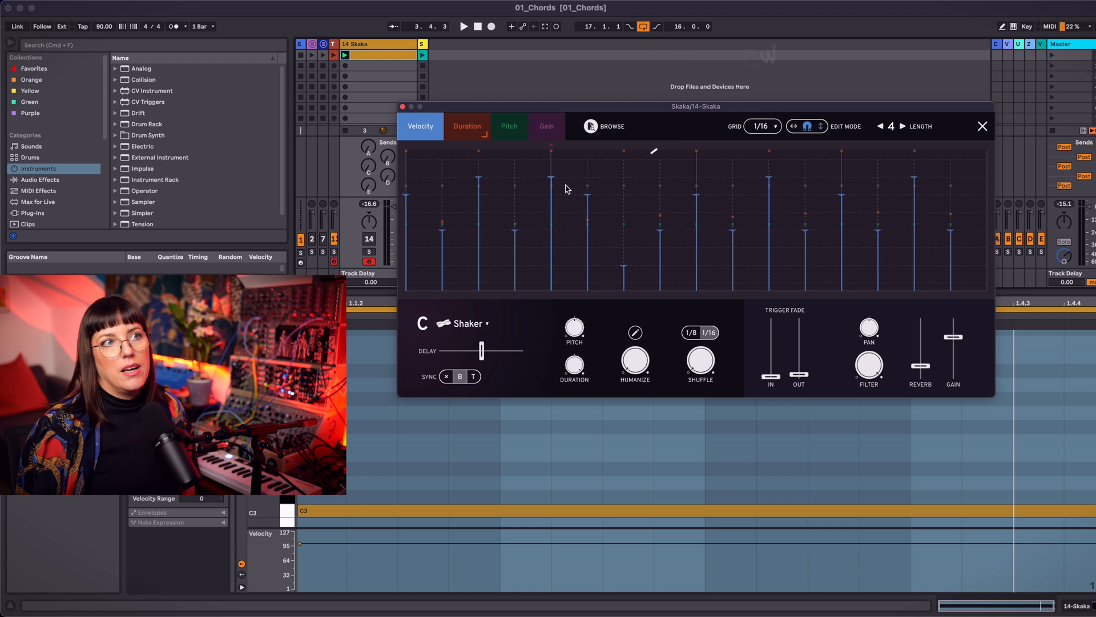
Step: Lower the velocity of the shaker pattern's fifth hit and shorten the durations of the third, fifth and seventh hits
left_click_drag(549, 192, 560, 237)
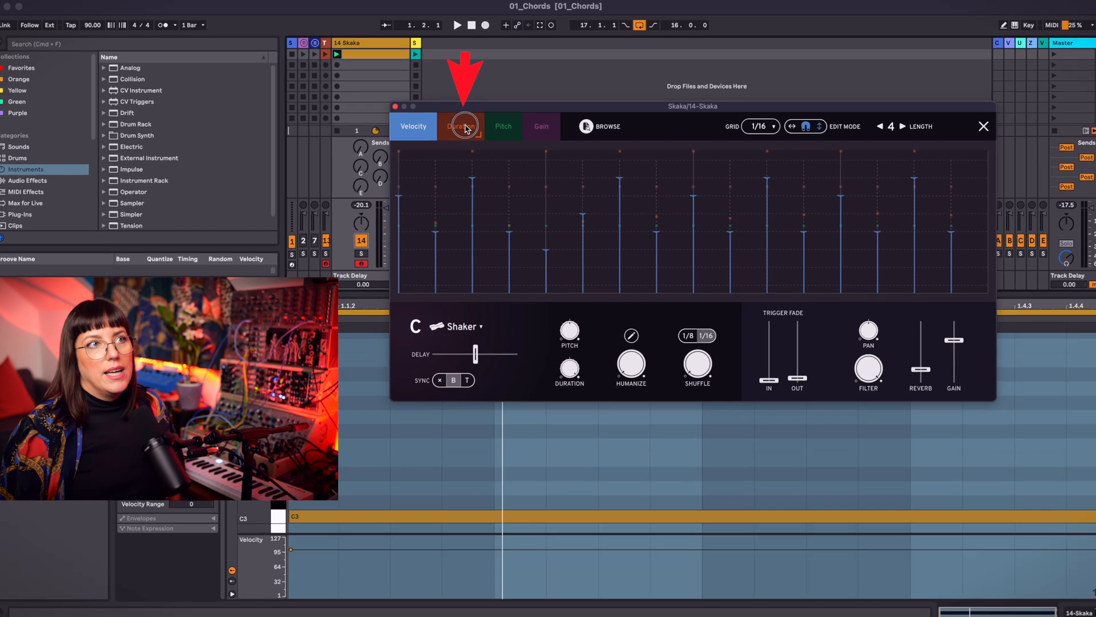
left_click(463, 126)
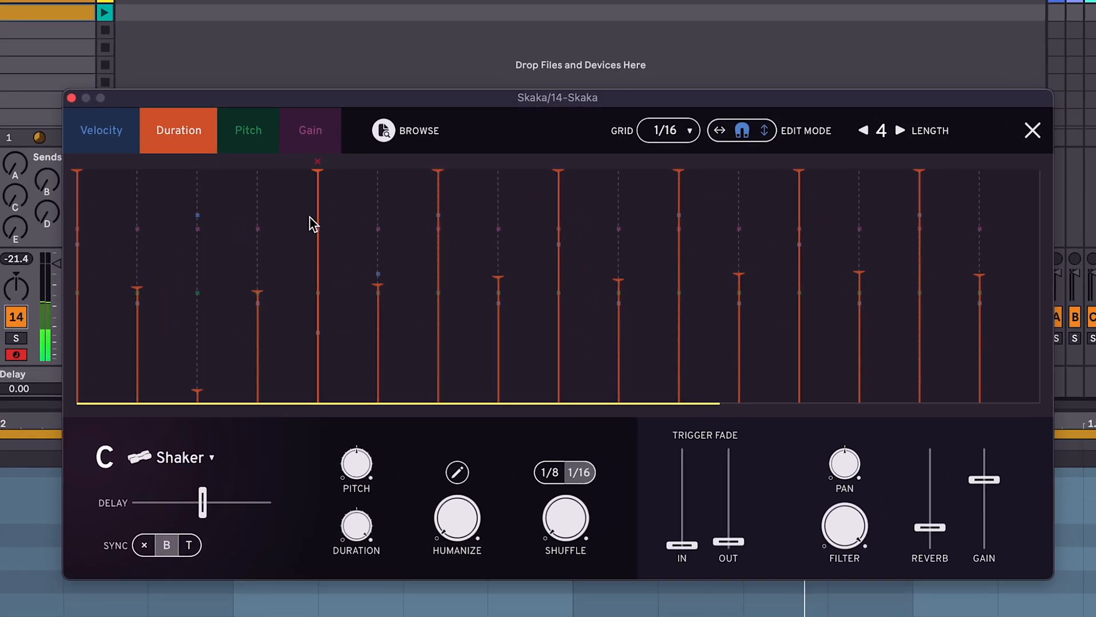
left_click_drag(312, 222, 330, 347)
mouse_move(440, 230)
left_mouse_down()
mouse_move(432, 290)
mouse_move(443, 409)
mouse_move(440, 215)
left_mouse_up()
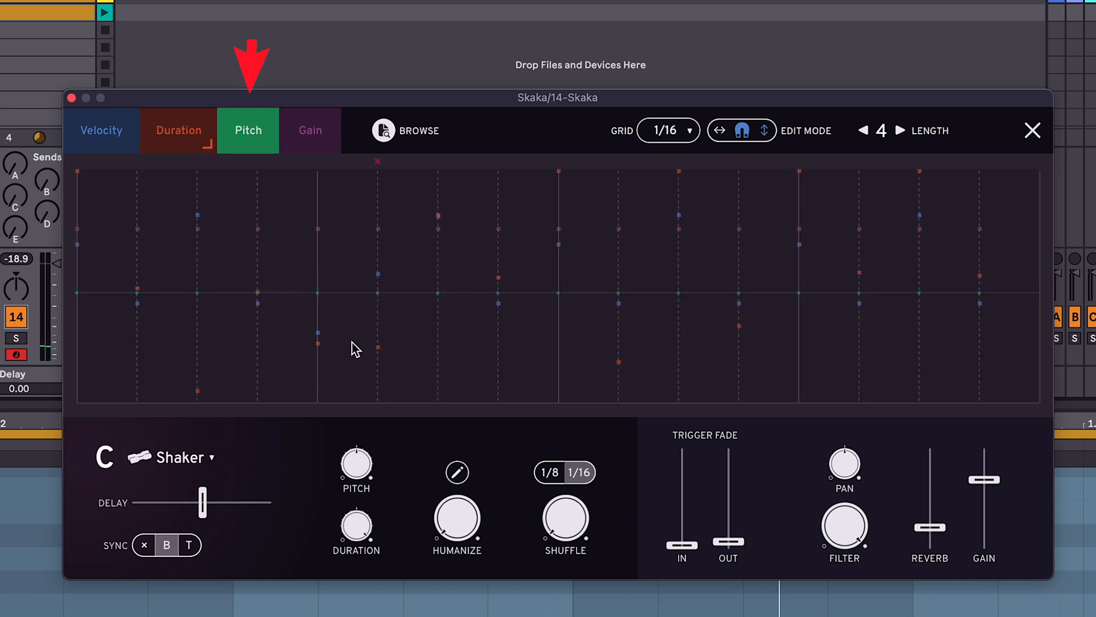
Step: Try pitch changes on the third, fifth and sixth hits, check the gain lane, and reset the pitches to the centre line
left_click_drag(378, 368, 198, 231)
left_click_drag(262, 338, 257, 289)
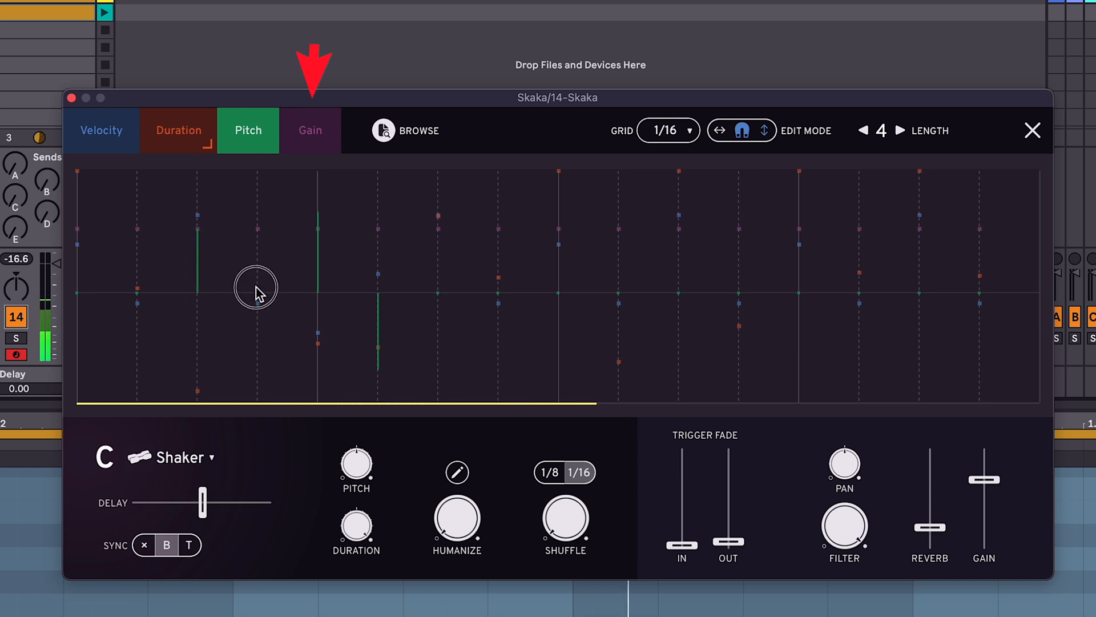
left_click(320, 142)
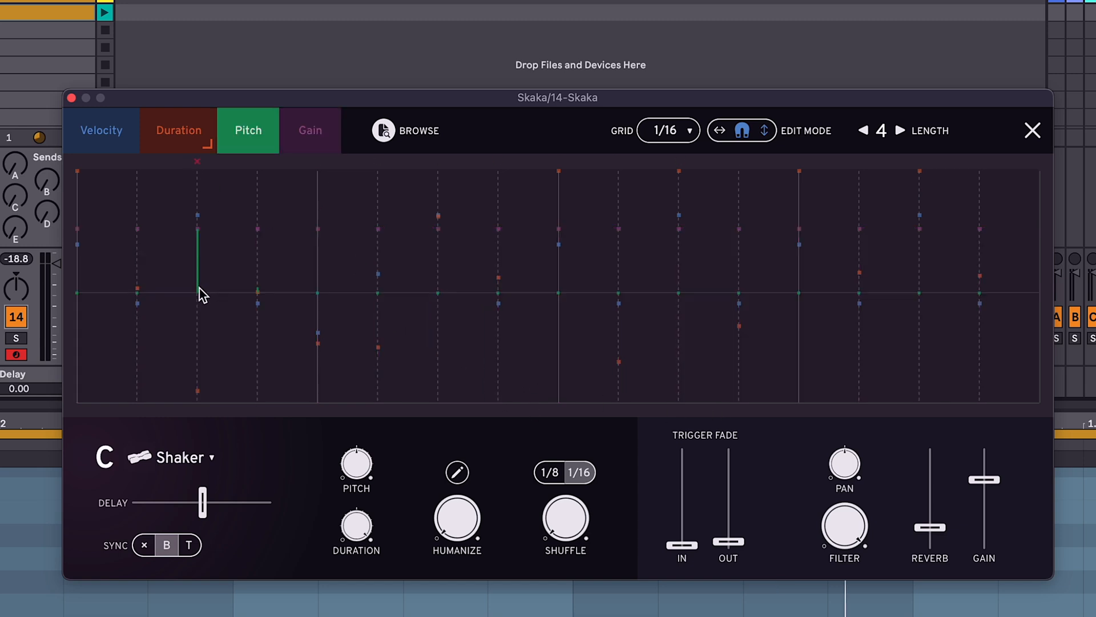
left_click(200, 289)
Step: Set the pattern editor's grid to 1/24 and try a longer pattern length
left_click(686, 132)
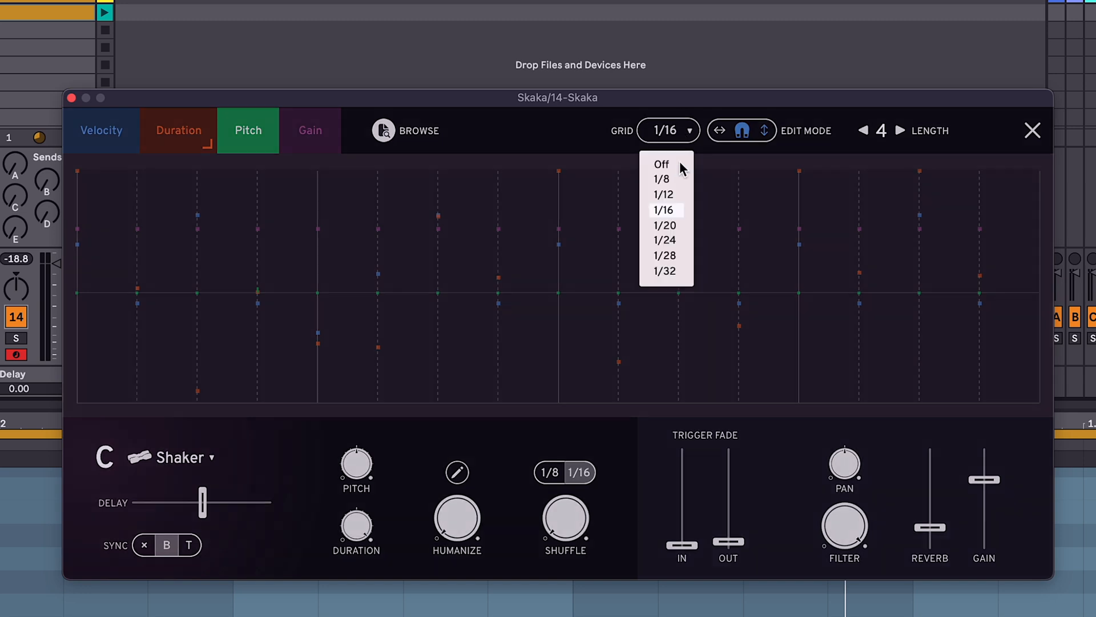
left_click(676, 210)
left_click(676, 132)
left_click(684, 239)
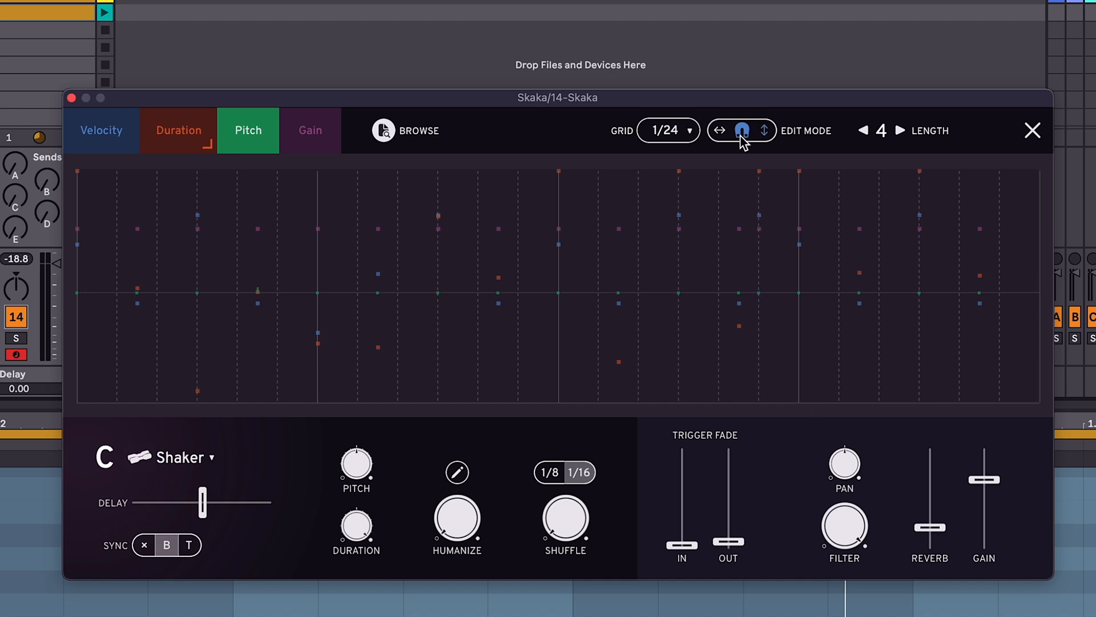
left_click(900, 130)
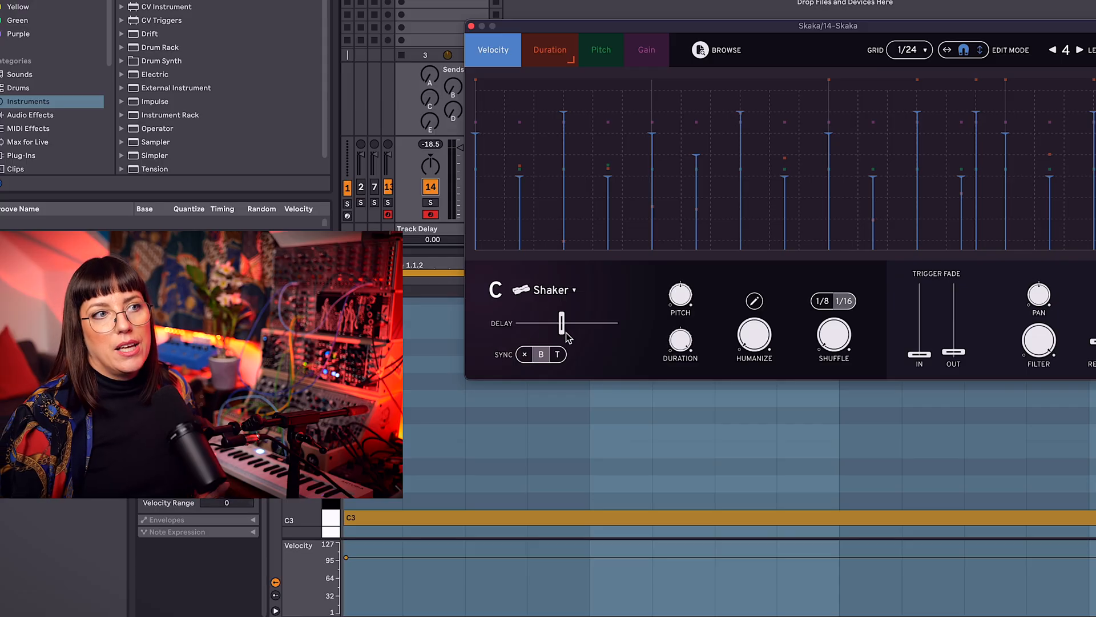
Step: Nudge the C pad's delay slightly later and, with playback running, switch its instrument from Shaker to Egg
left_click_drag(561, 331, 568, 299)
key("space")
left_click(551, 290)
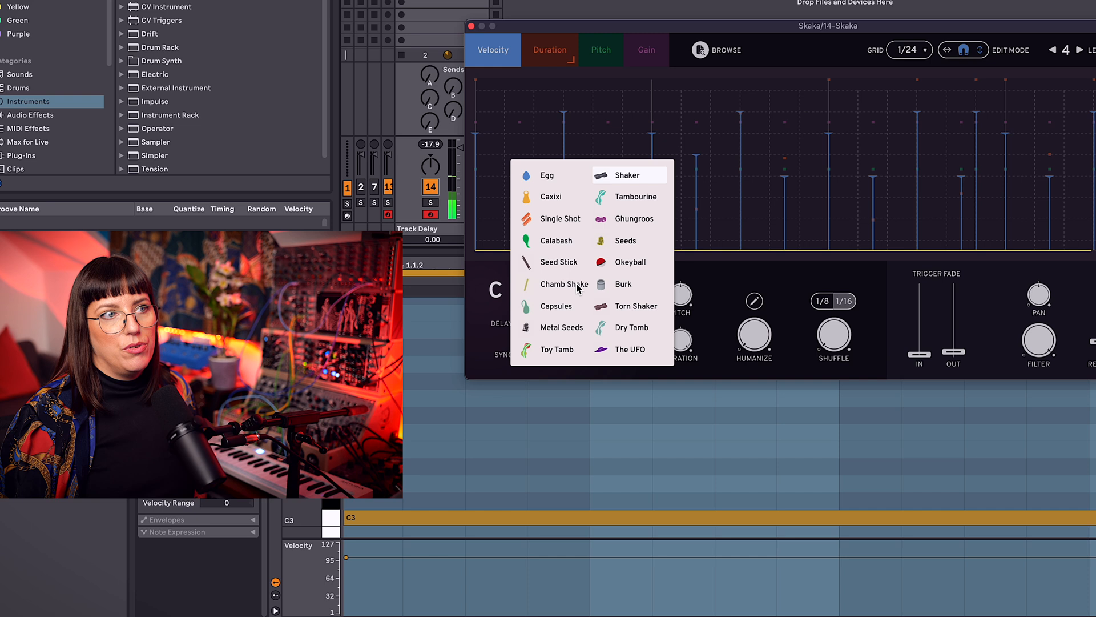
left_click(566, 280)
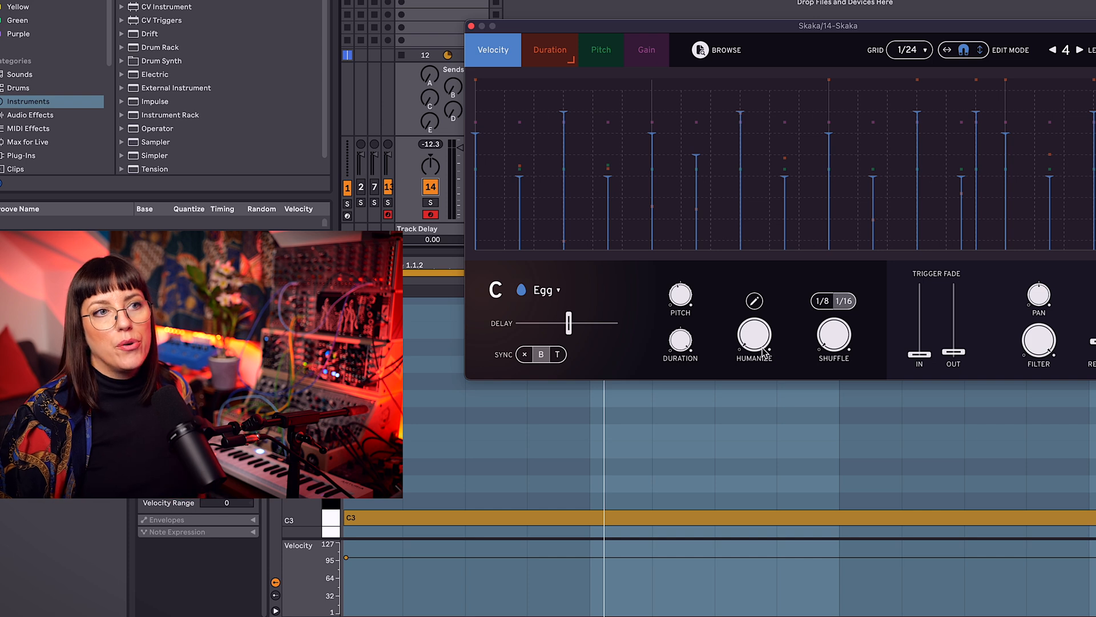
Step: Open the C pad's Humanize settings and raise the Smartness amount
left_click(754, 301)
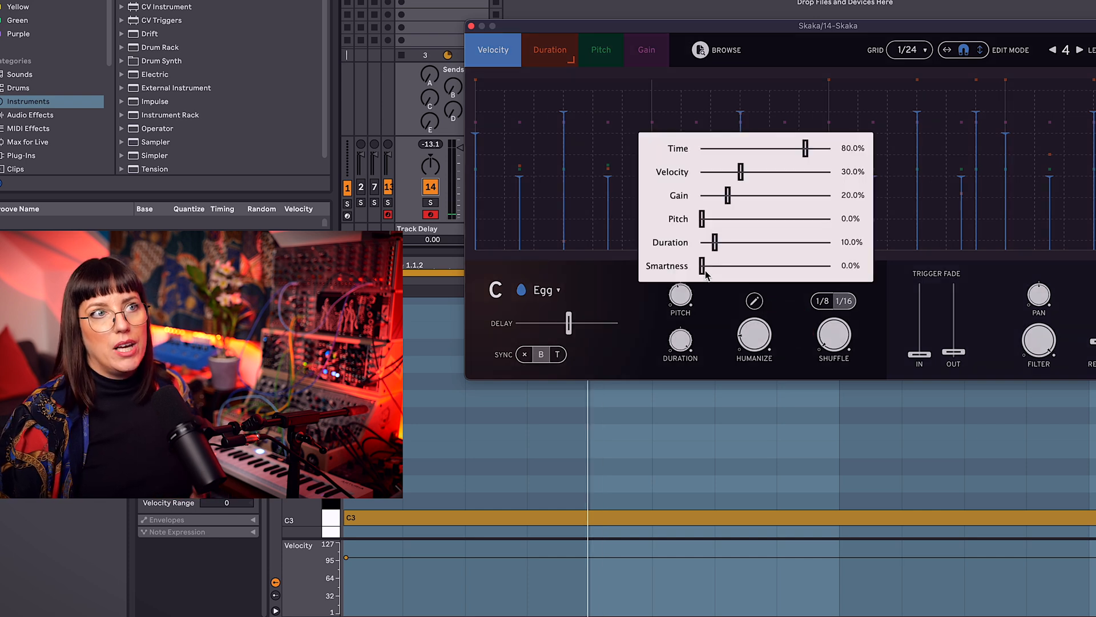
left_click_drag(727, 266, 736, 270)
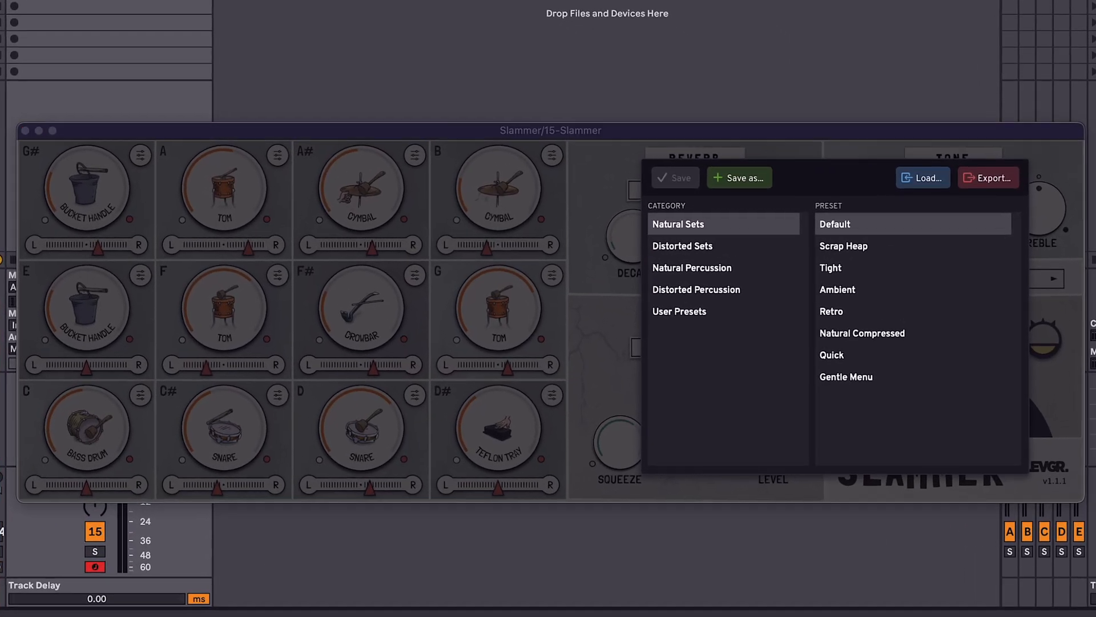
Step: Audition Slammer's Scrap Heap and Tight natural sets and its Power Kit, Gently Saturated, Scrap Heap and Maxmaxmax distorted sets
left_click(882, 245)
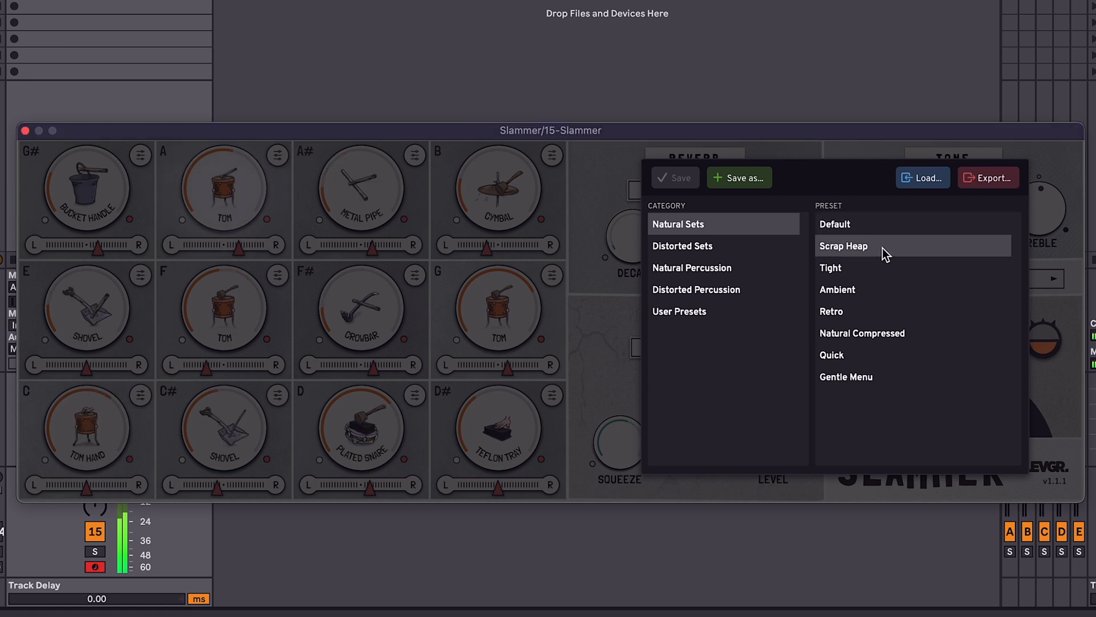
left_click(837, 271)
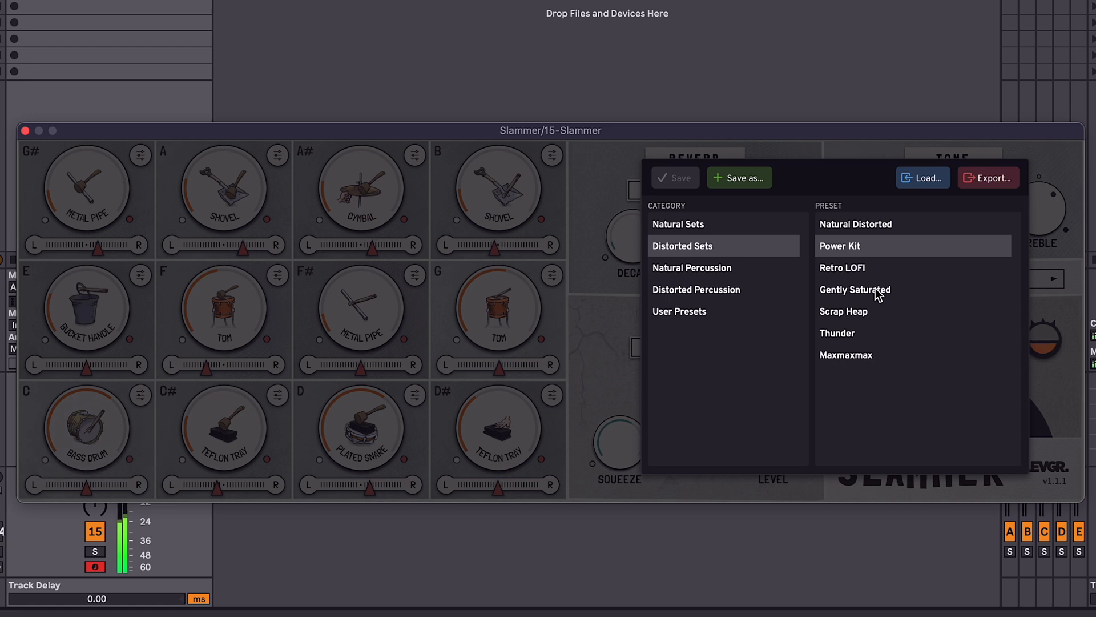
left_click(876, 290)
left_click(844, 312)
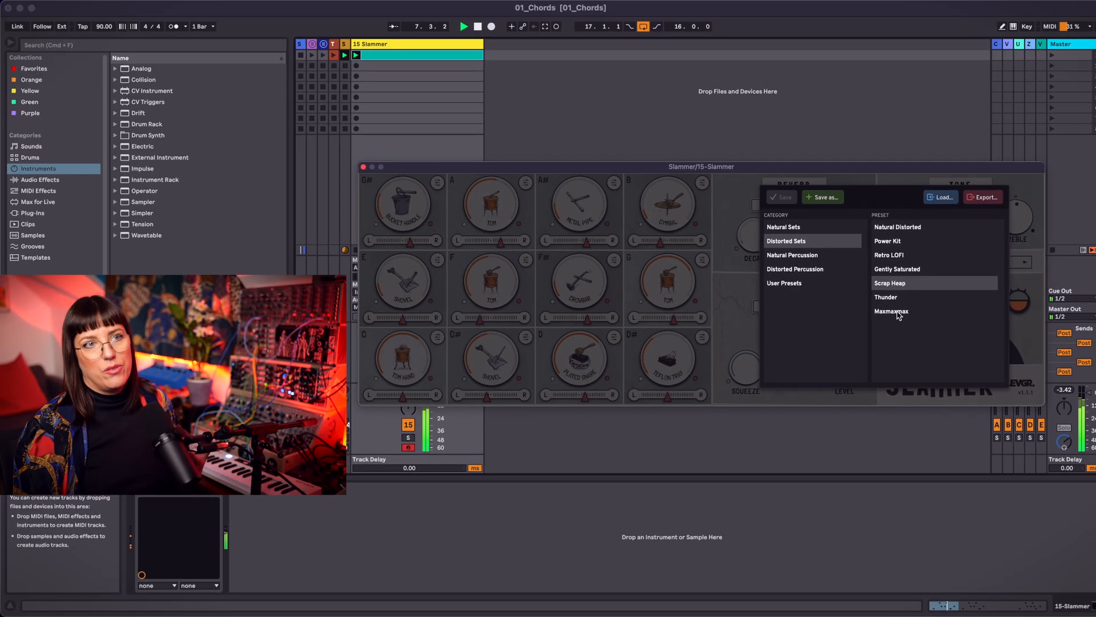
left_click(895, 312)
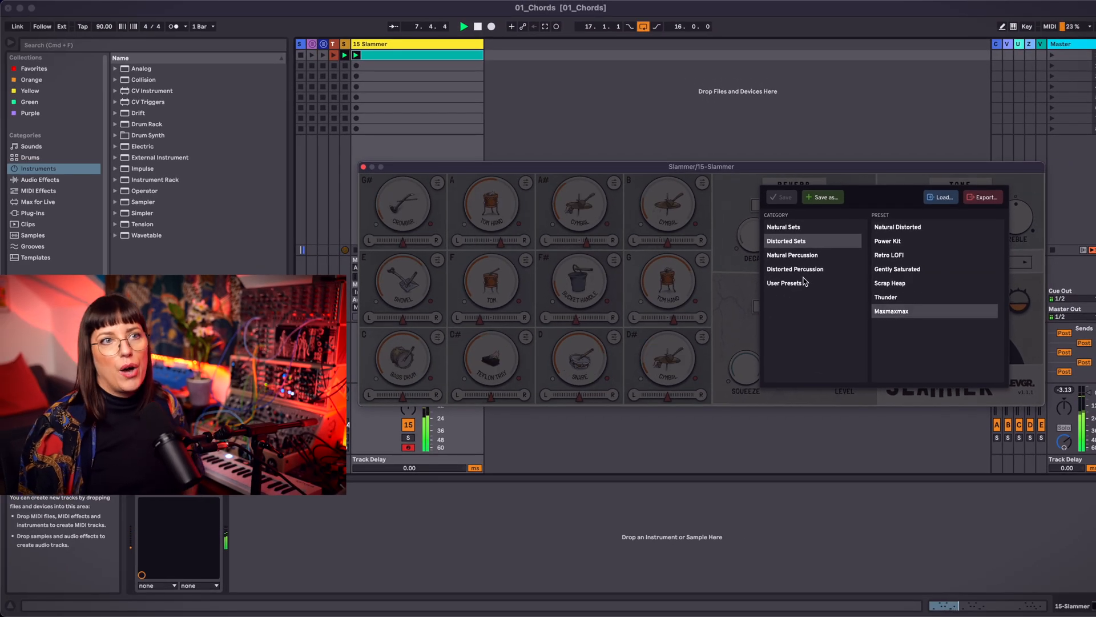
Step: Audition the Tuned Pipes, Toms and Cymbals 2 and Short Things LOFI presets from Distorted Percussion
left_click(808, 269)
left_click(925, 269)
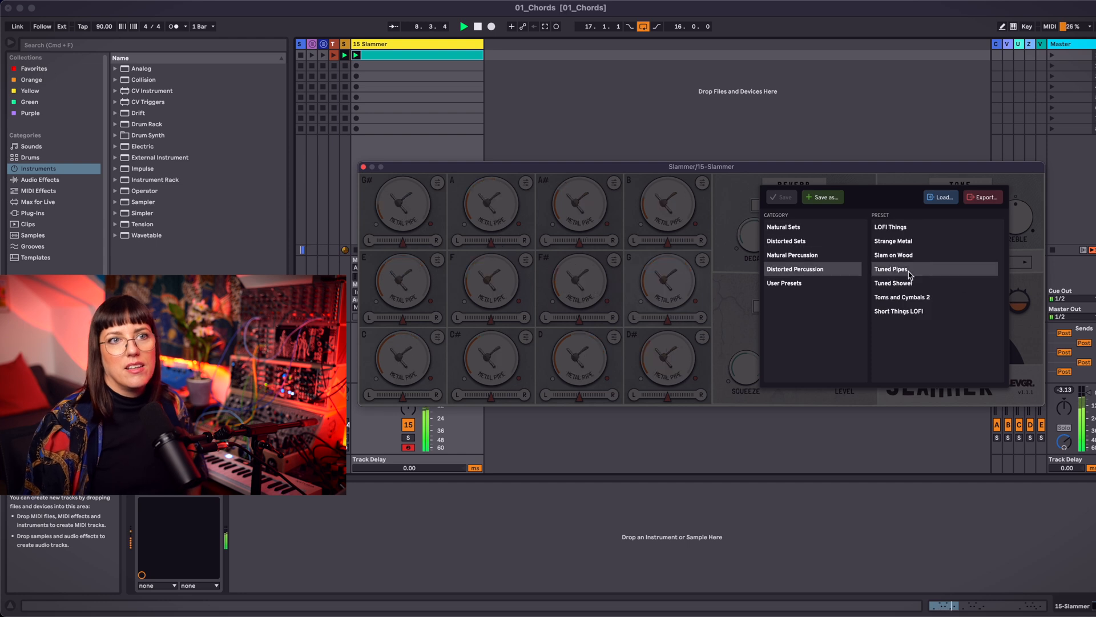
left_click(910, 300)
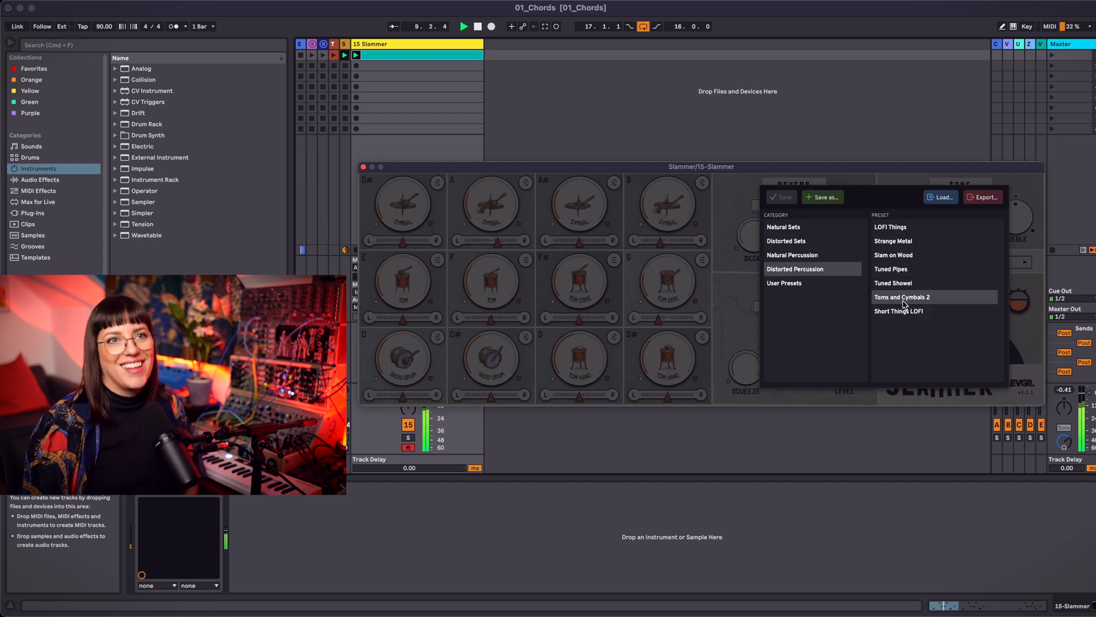
left_click(908, 312)
left_click(981, 262)
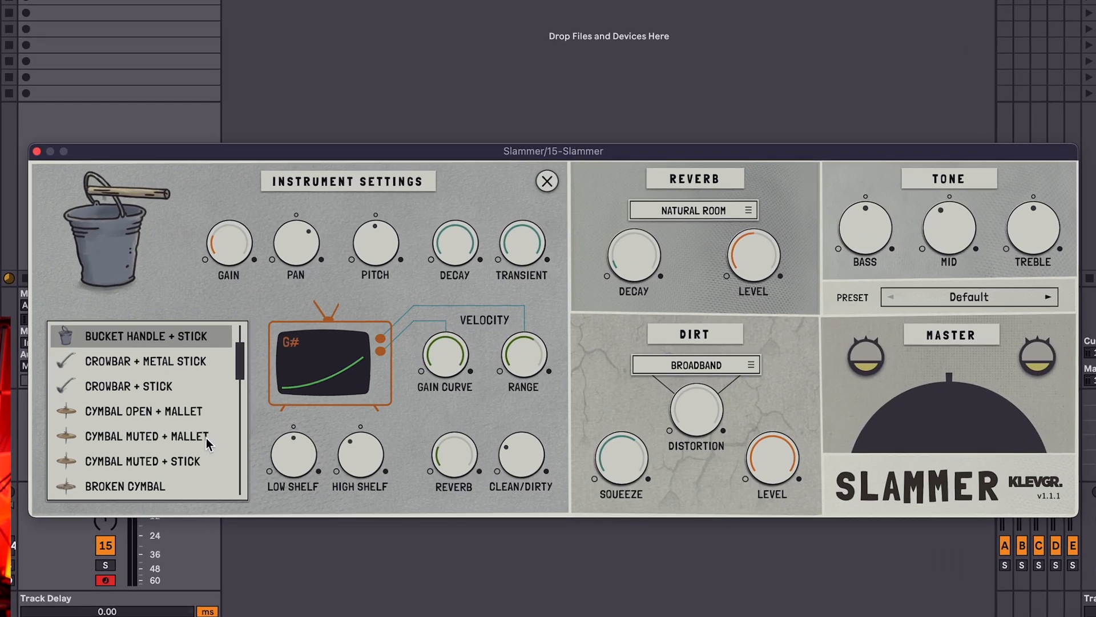
Step: Change the G# pad's instrument to Tom Side + Stick and lower its velocity gain curve
scroll(426, 382, "down", 10)
scroll(106, 368, "down", 5)
left_click(142, 337)
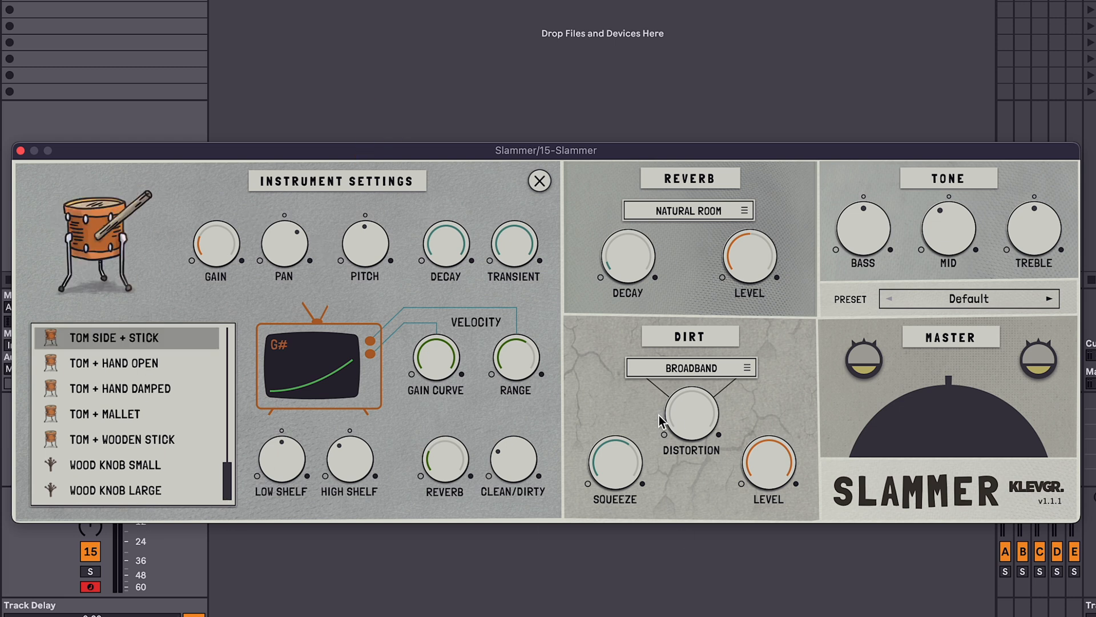
left_click_drag(448, 364, 399, 480)
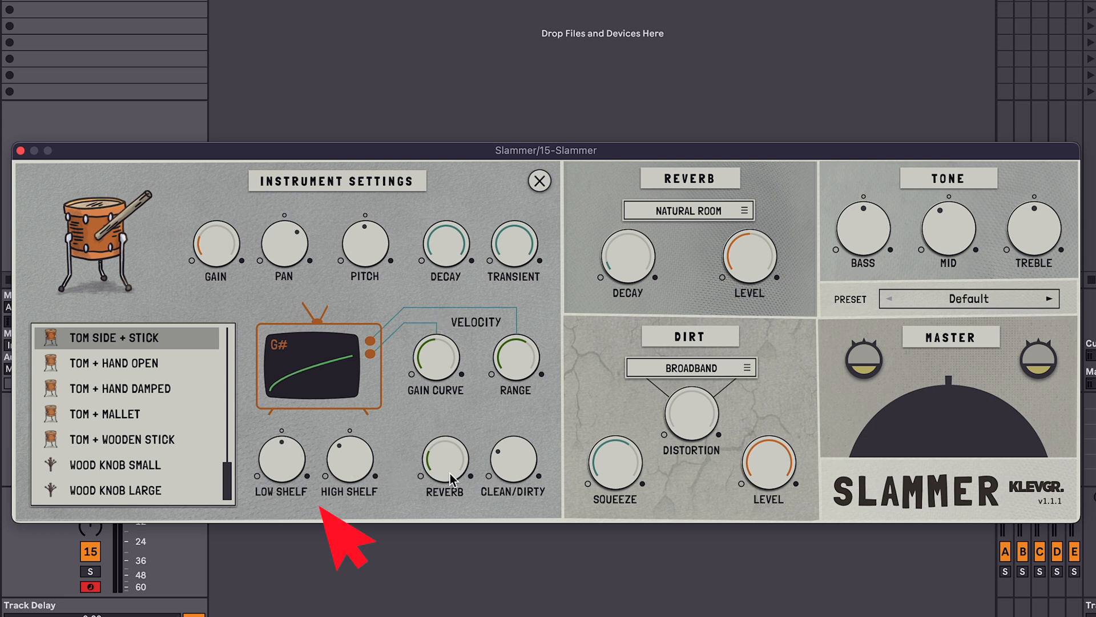
Step: Set the reverb to North Lake with a decay of 1.832 s and close the G# pad's instrument settings
left_click(694, 215)
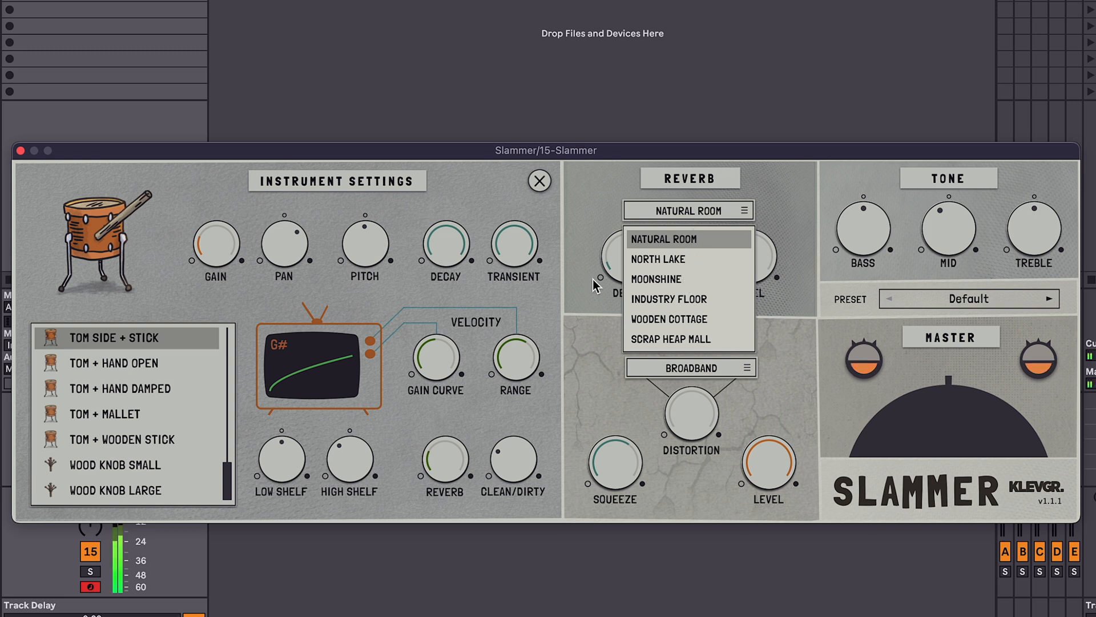
left_click(657, 262)
left_click_drag(628, 257, 628, 225)
left_click(539, 180)
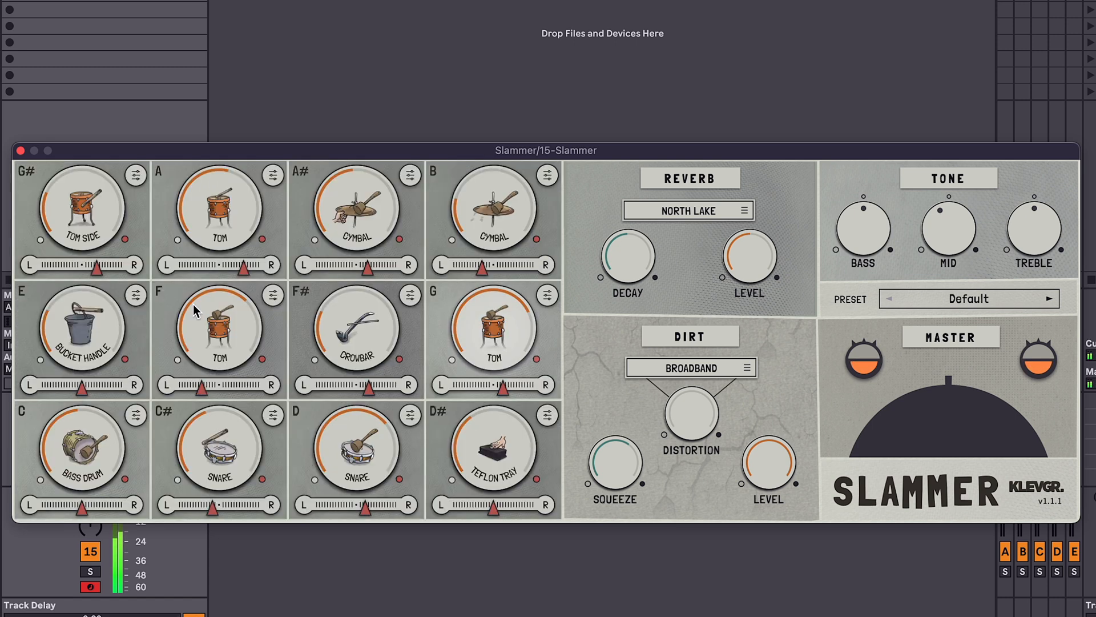
left_click_drag(624, 250, 623, 243)
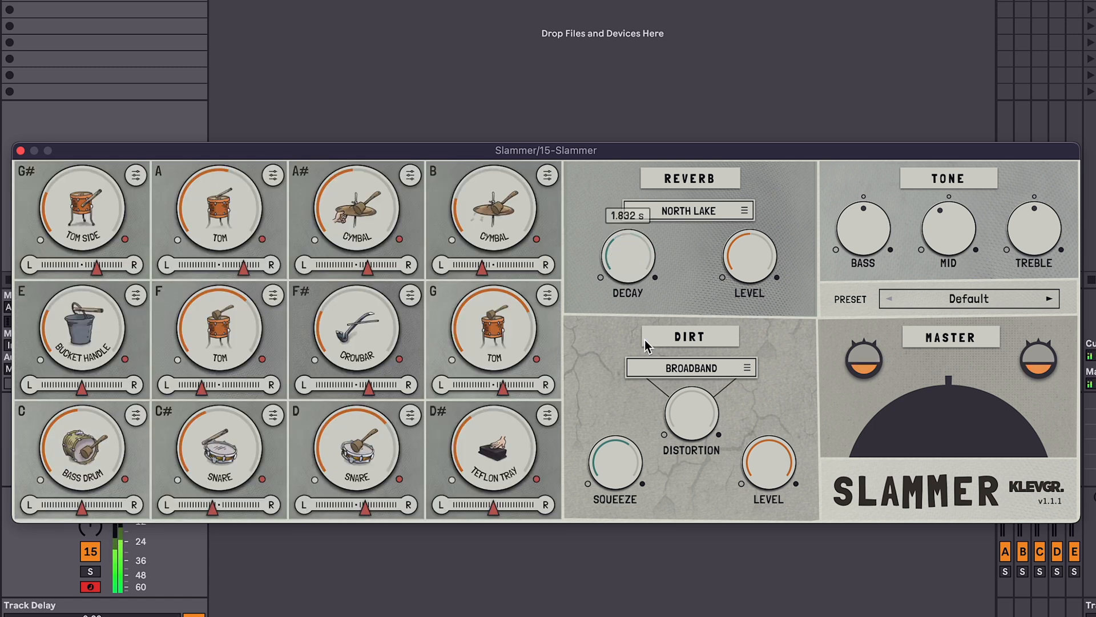
Step: Switch the reverb type to Wooden Cottage and the dirt mode to High End+
left_click(710, 211)
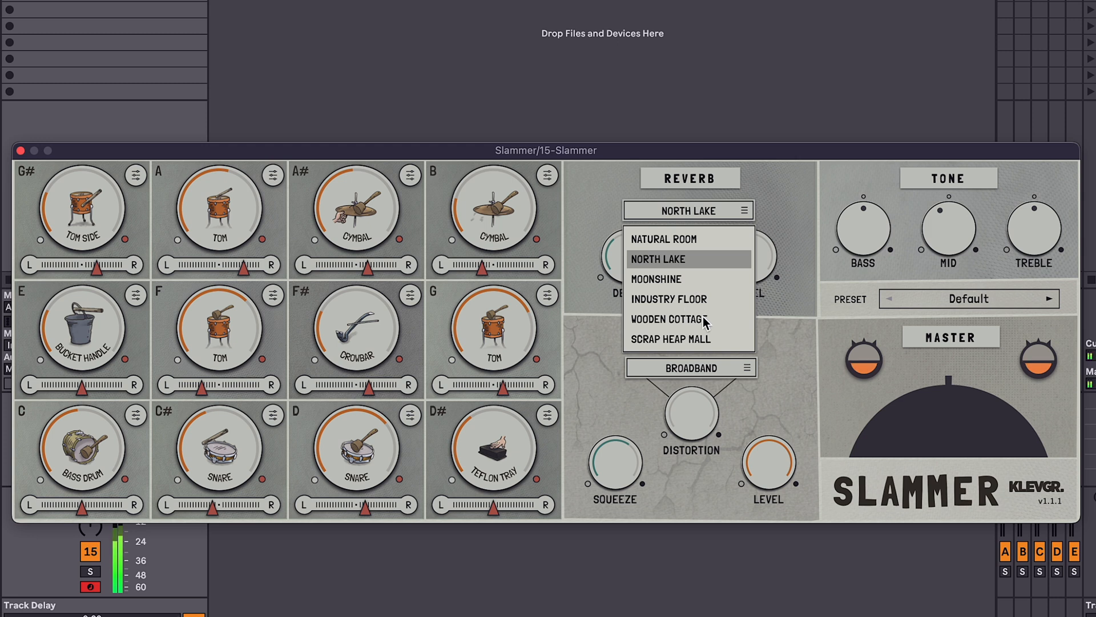
left_click(680, 318)
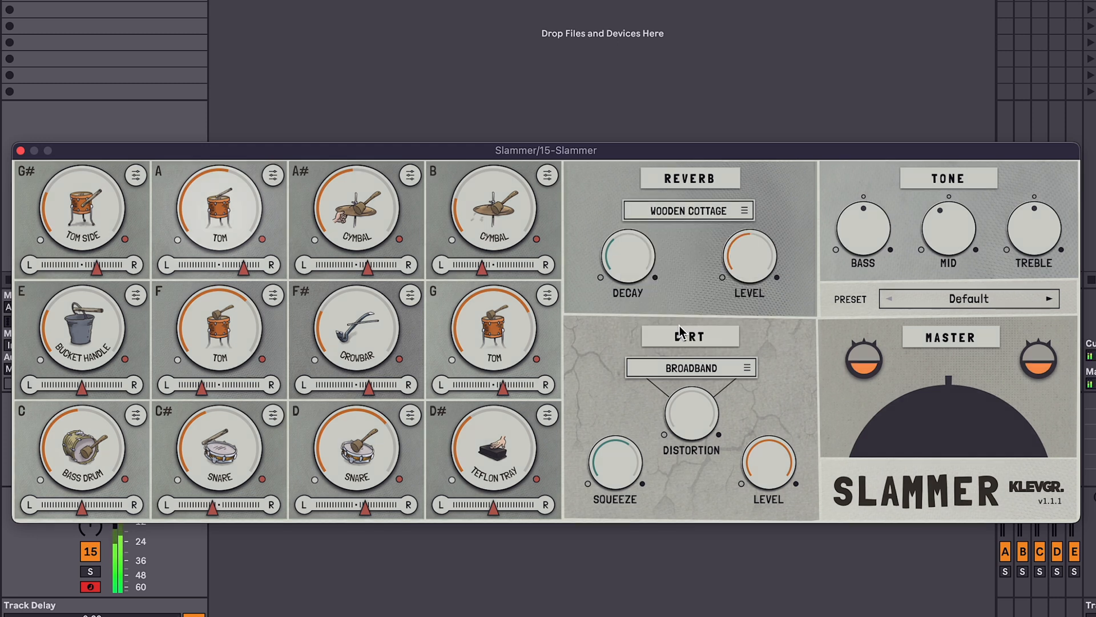
left_click(700, 211)
left_click(708, 296)
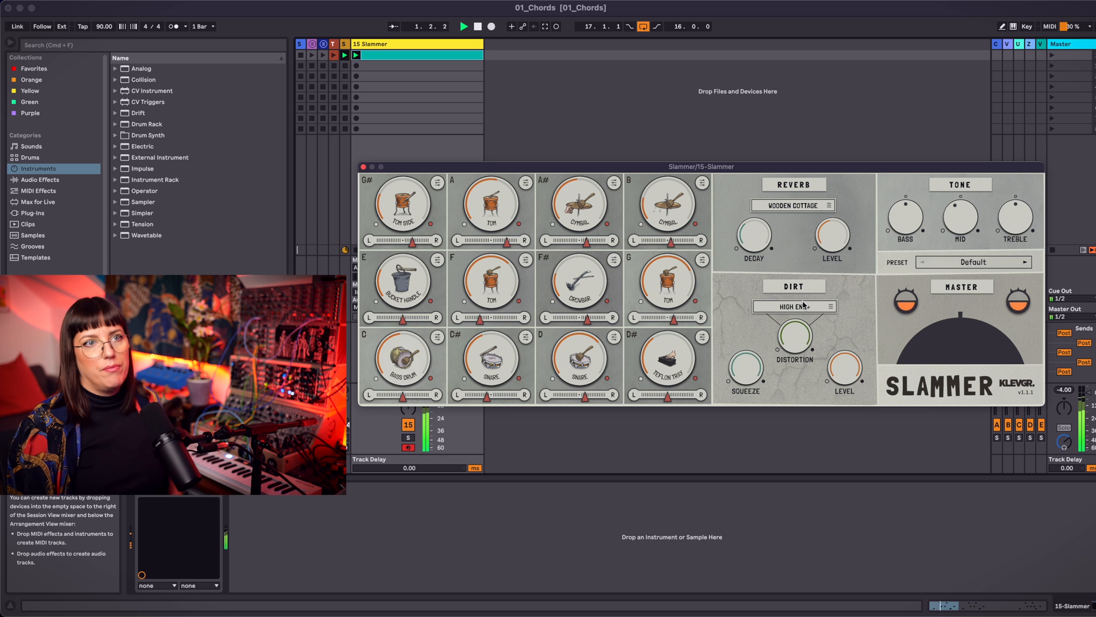
left_click(756, 309)
left_click_drag(756, 309, 758, 361)
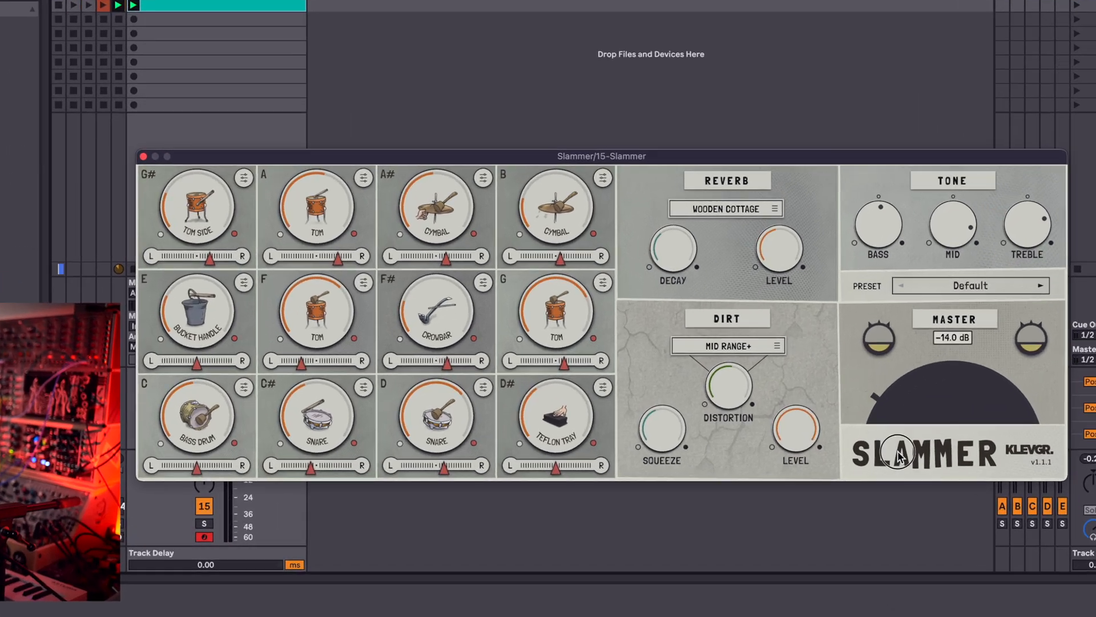
left_click_drag(898, 452, 956, 461)
left_click_drag(917, 423, 934, 385)
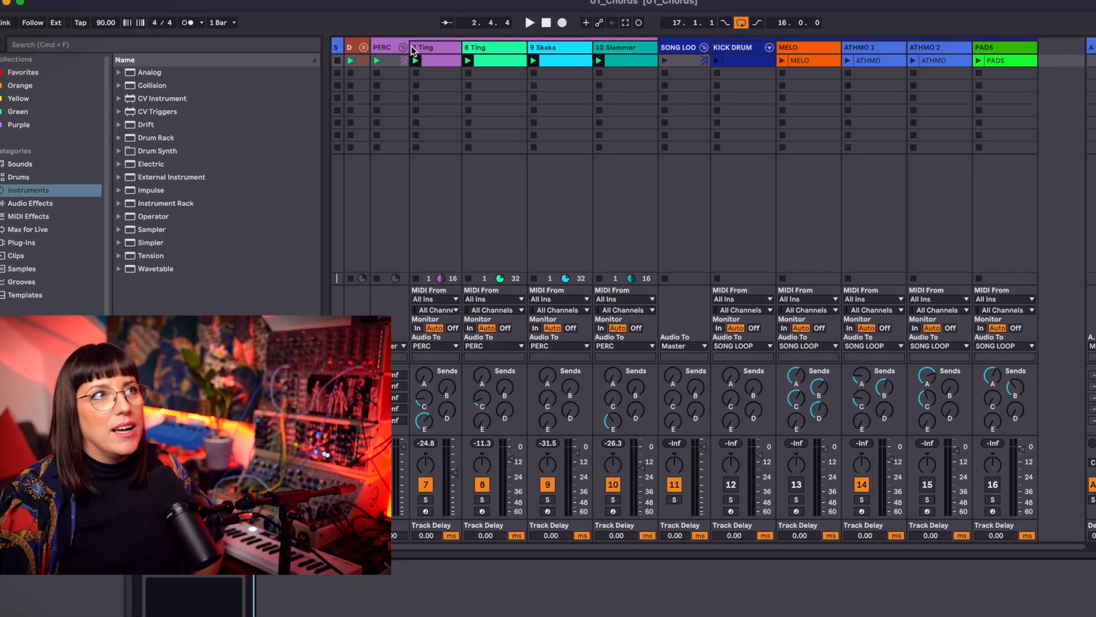
Step: Open the 8 Ting and 7 Ting clips to examine their MIDI notes
left_click(430, 50)
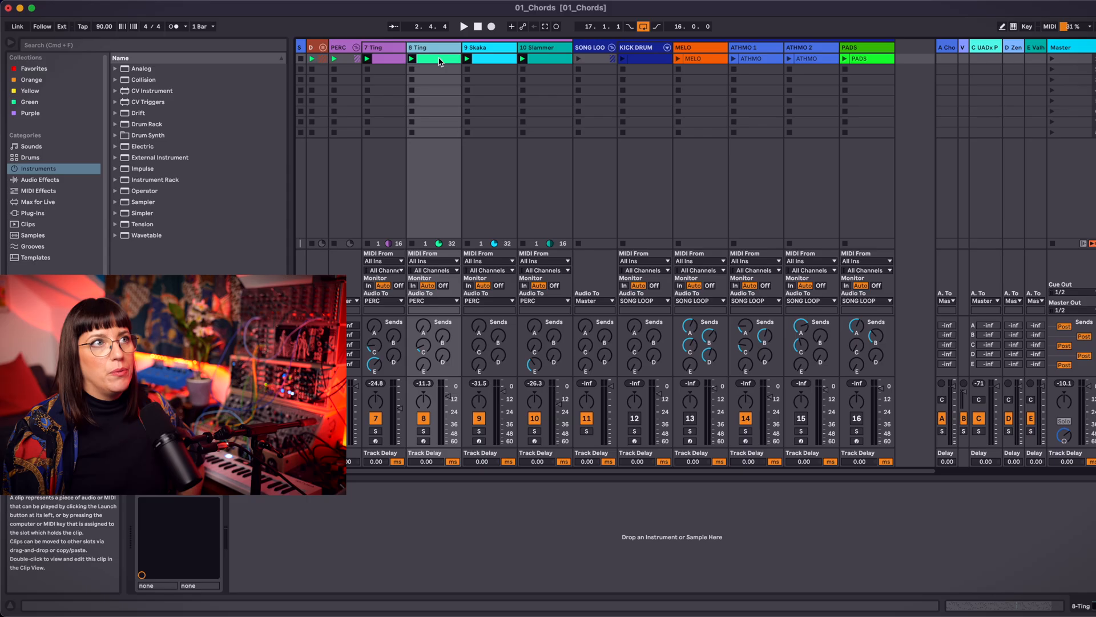
double_click(567, 63)
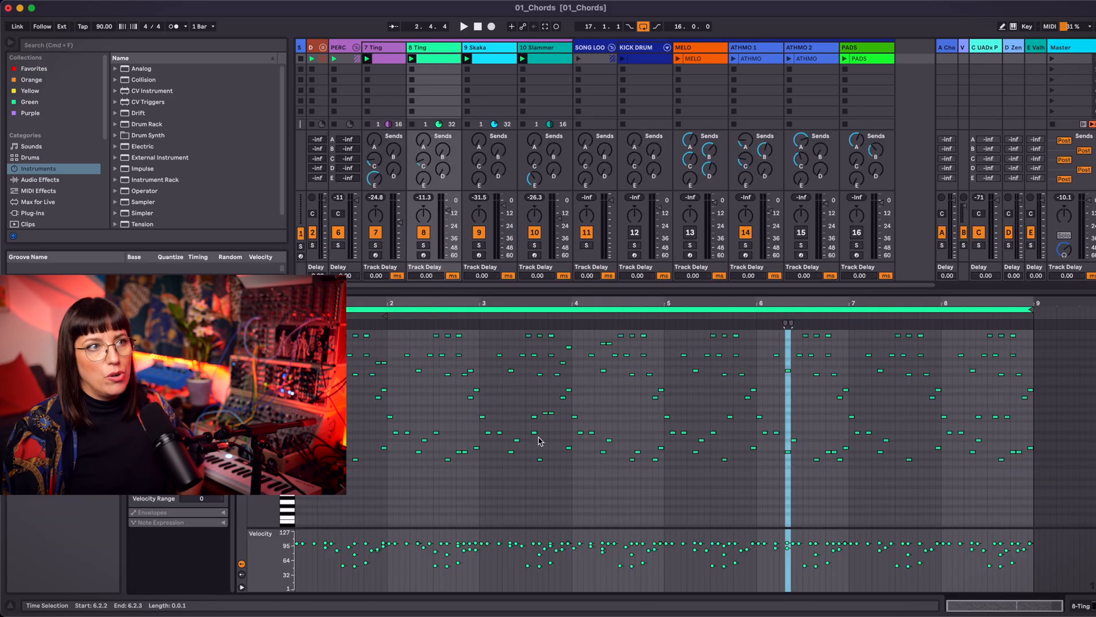
left_click(396, 59)
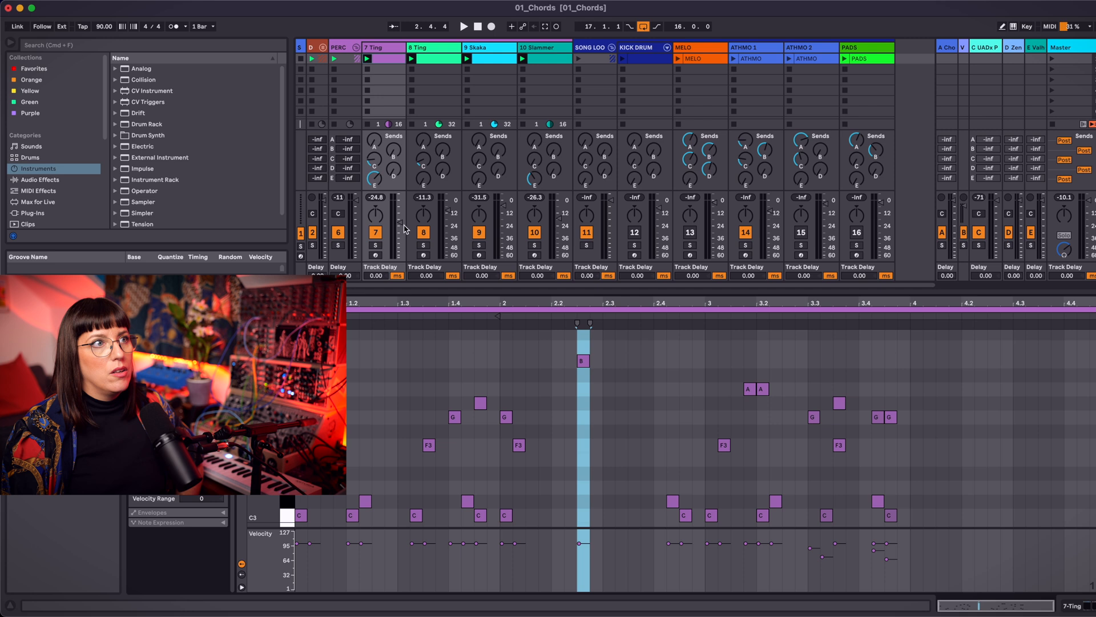
Step: Start playback and audition the 7 Ting, 8 Ting, 9 Skaka and 10 Slammer tracks in solo one after another, ending with solo off
left_click(375, 246)
key("space")
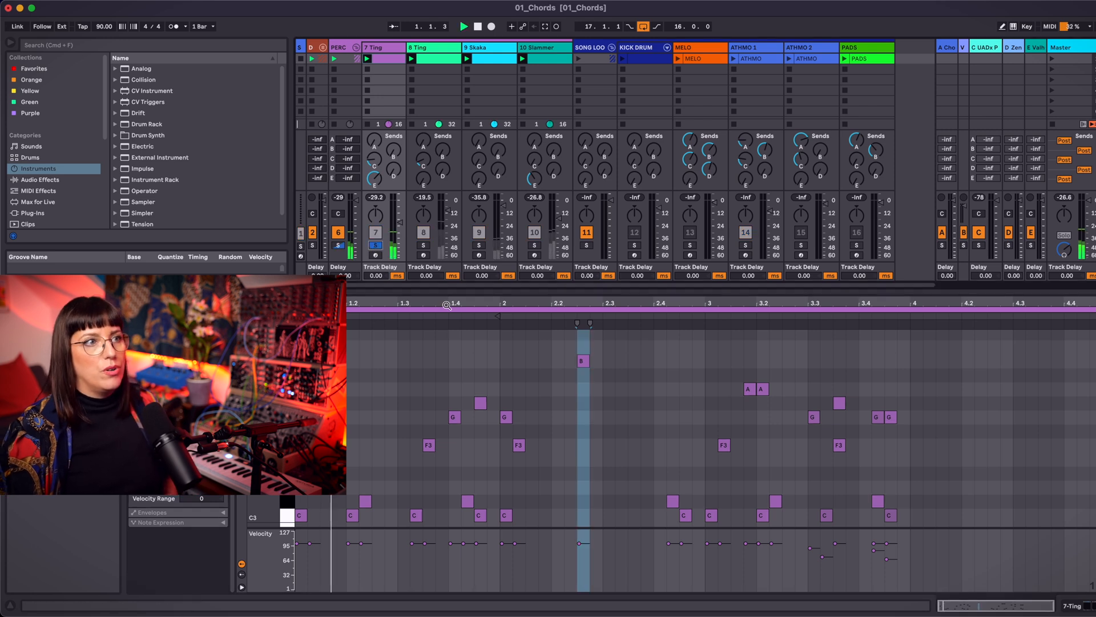
left_click(424, 245)
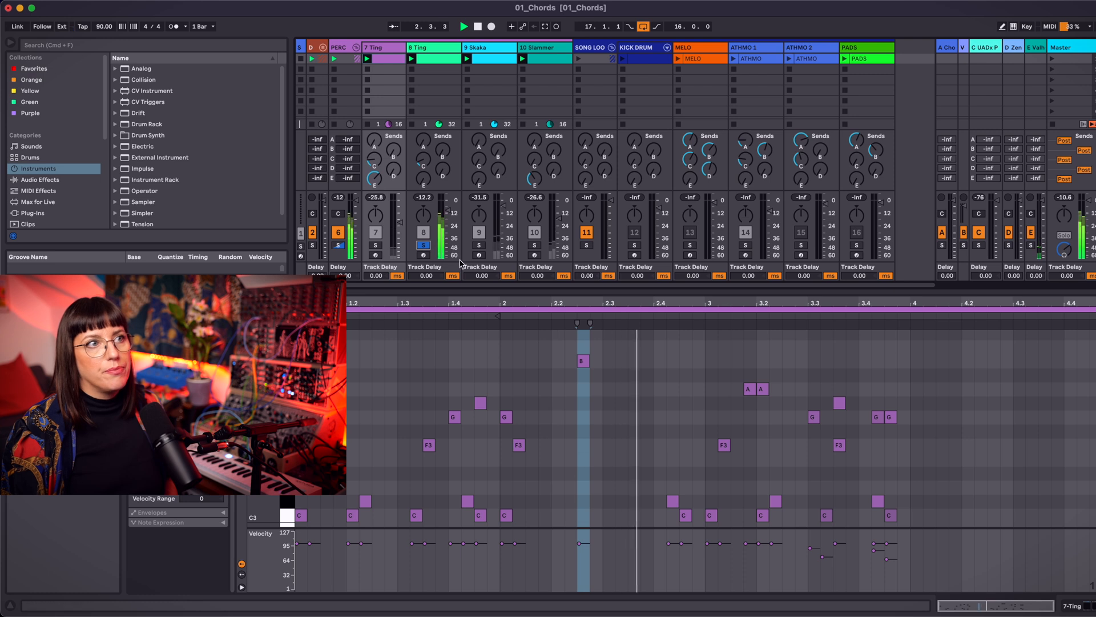
left_click(483, 246)
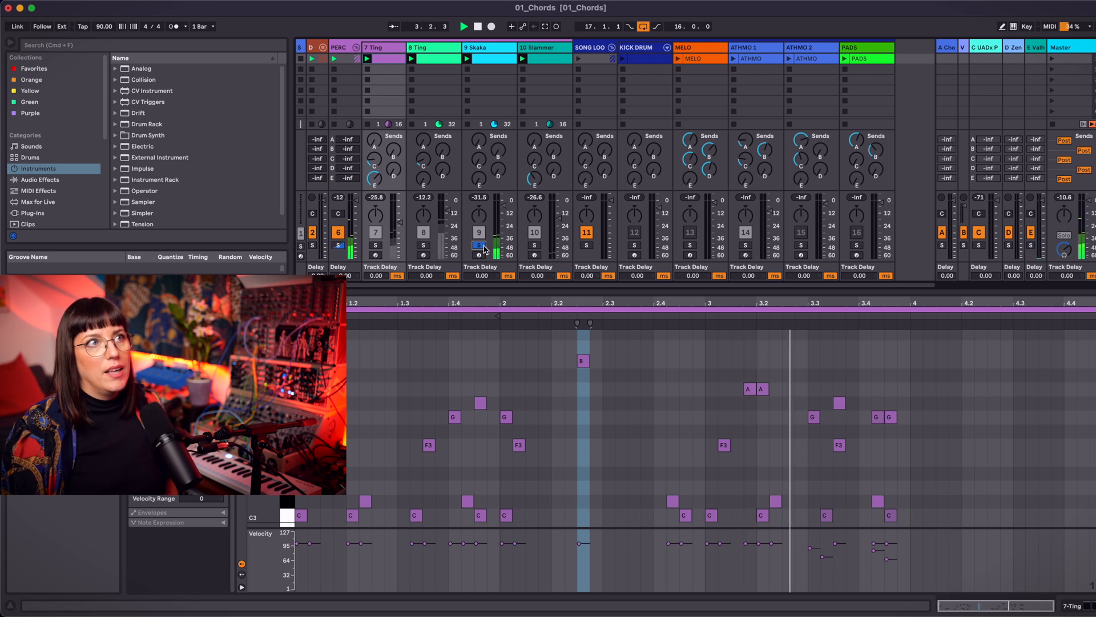
left_click(537, 249)
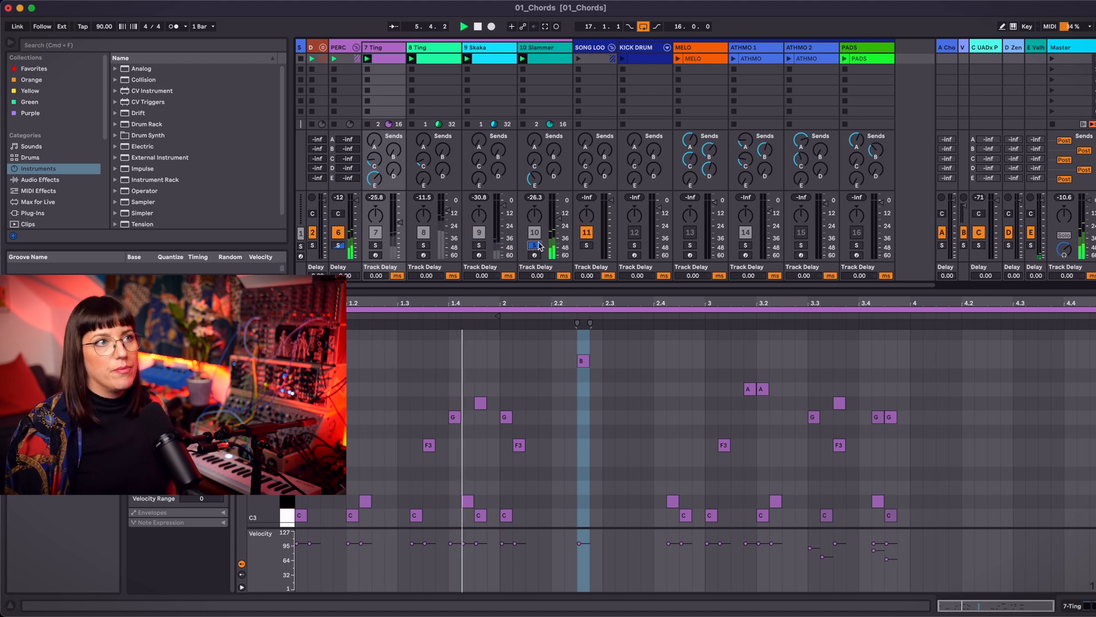
left_click(535, 246)
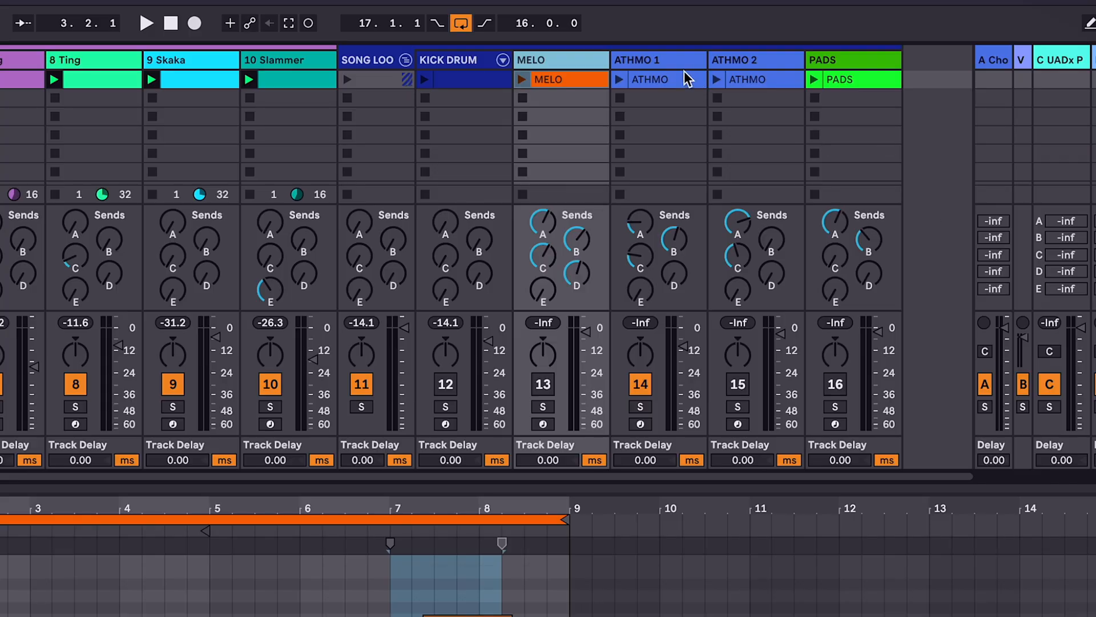
Step: Examine the ATHMO 1 and ATHMO 2 tracks, the notes of the PADS clip, and the MELO track
left_click(679, 67)
left_click(769, 60)
left_click(878, 78)
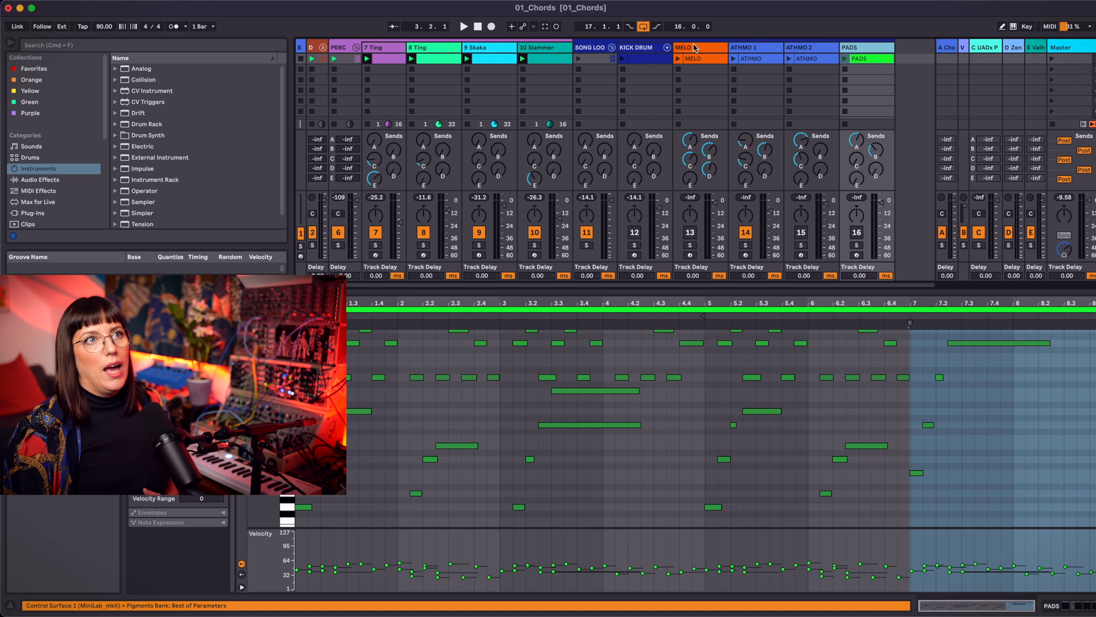
left_click(695, 48)
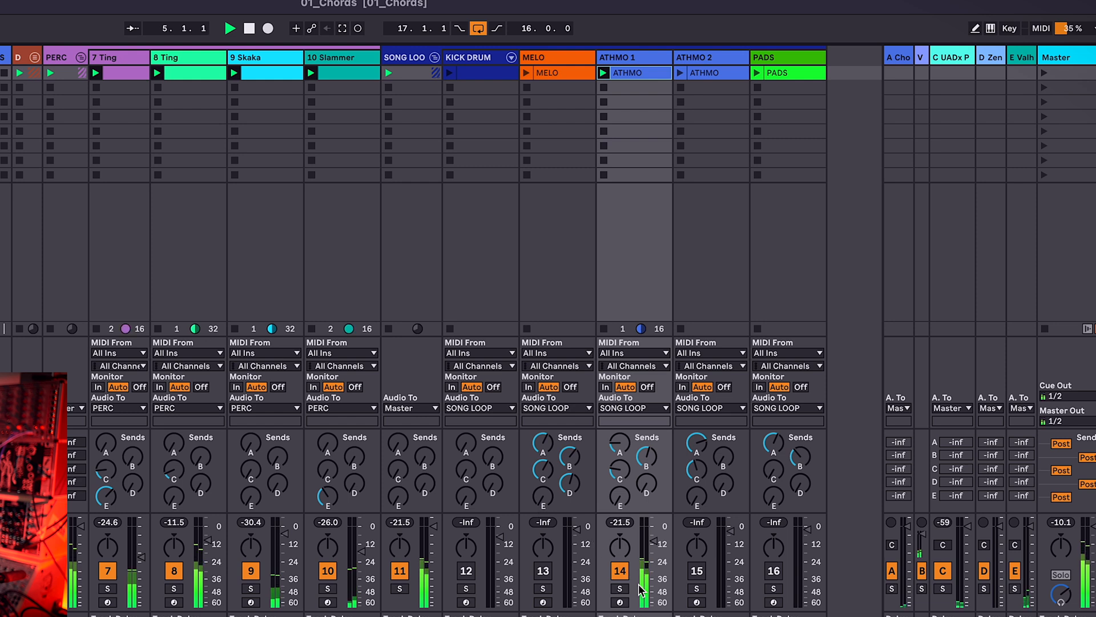
Step: Activate the ATHMO 2 and MELO tracks and launch their clips during playback
left_click(703, 571)
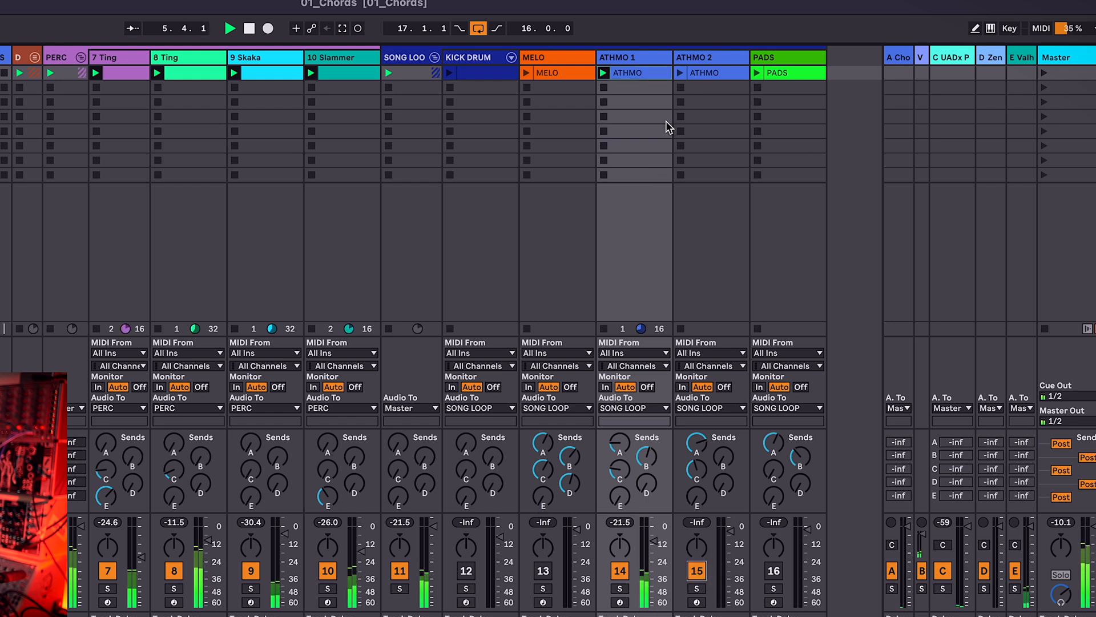
left_click(680, 73)
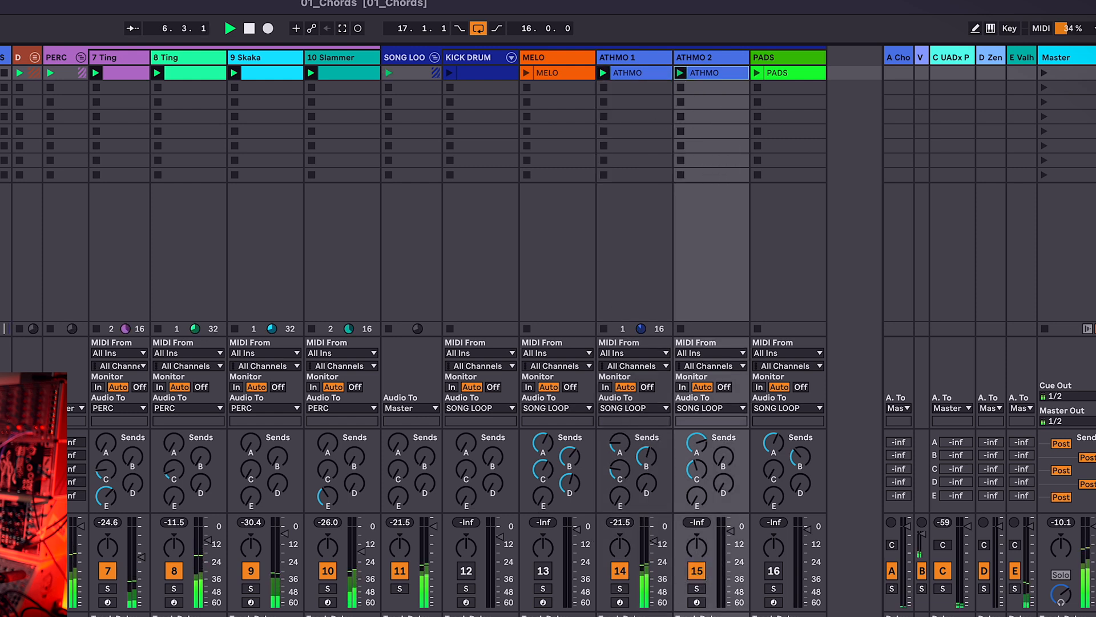
left_click(543, 570)
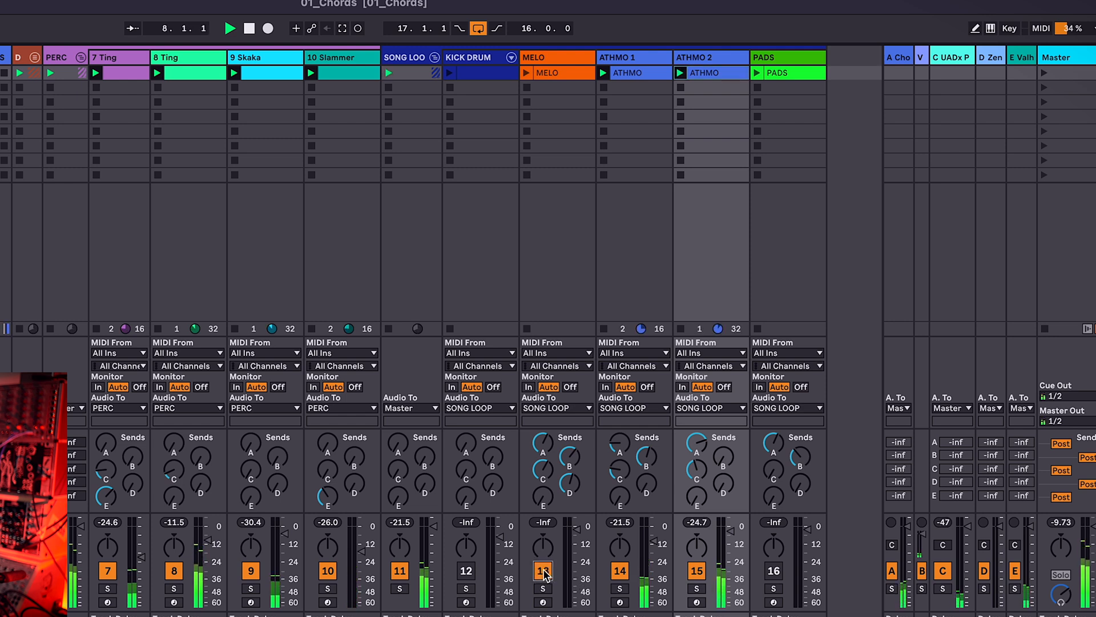
left_click(525, 73)
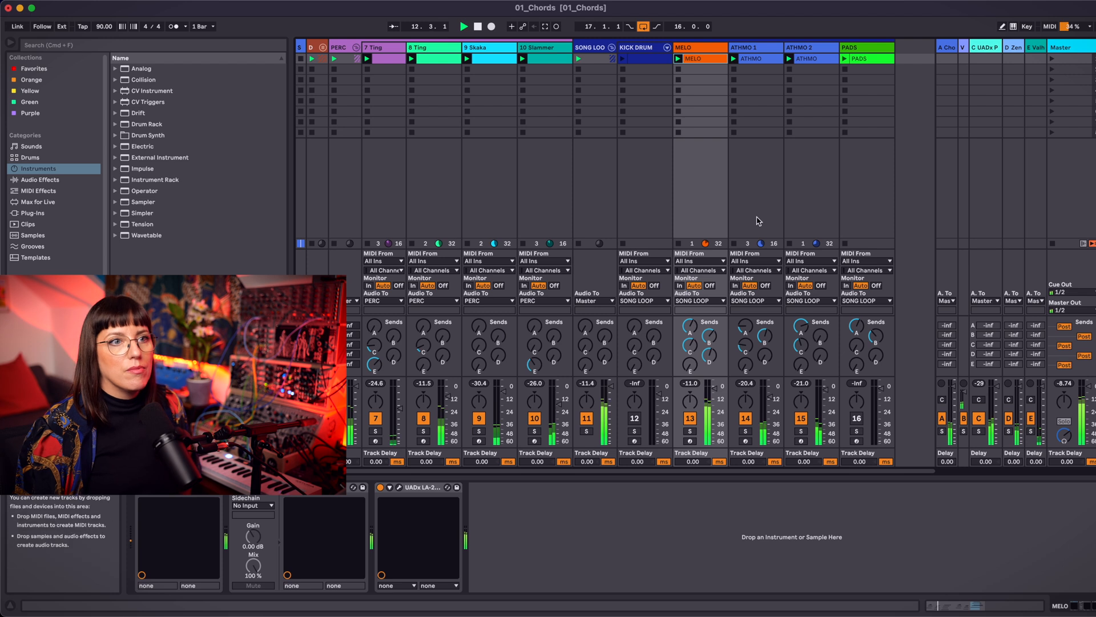
Step: Activate the KICK DRUM track and launch its clip, and launch the PADS clip
left_click(631, 419)
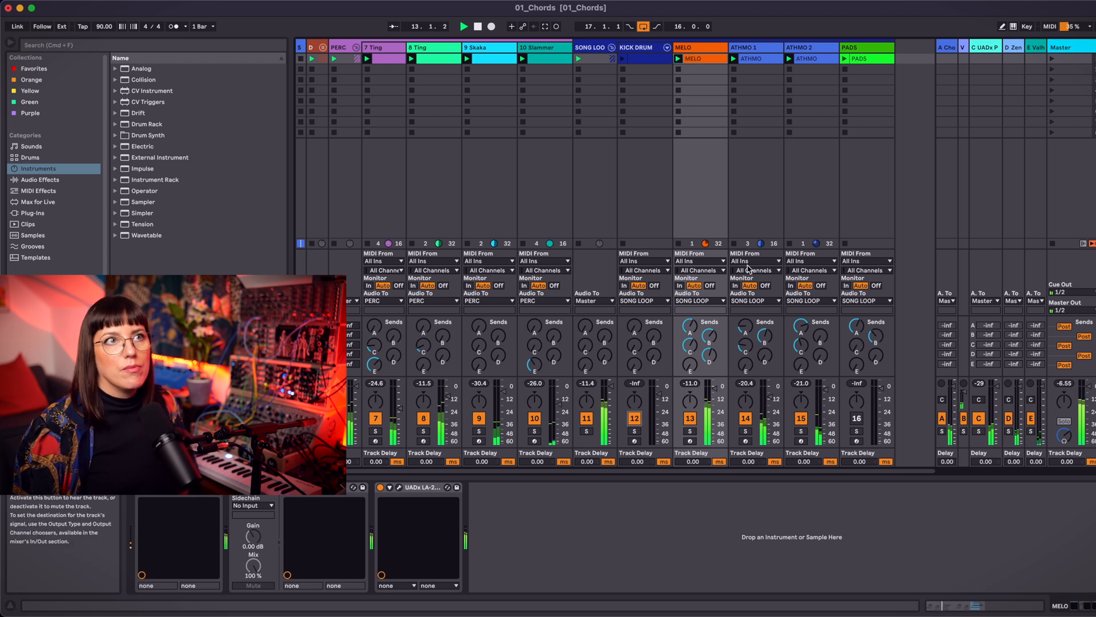
left_click(623, 60)
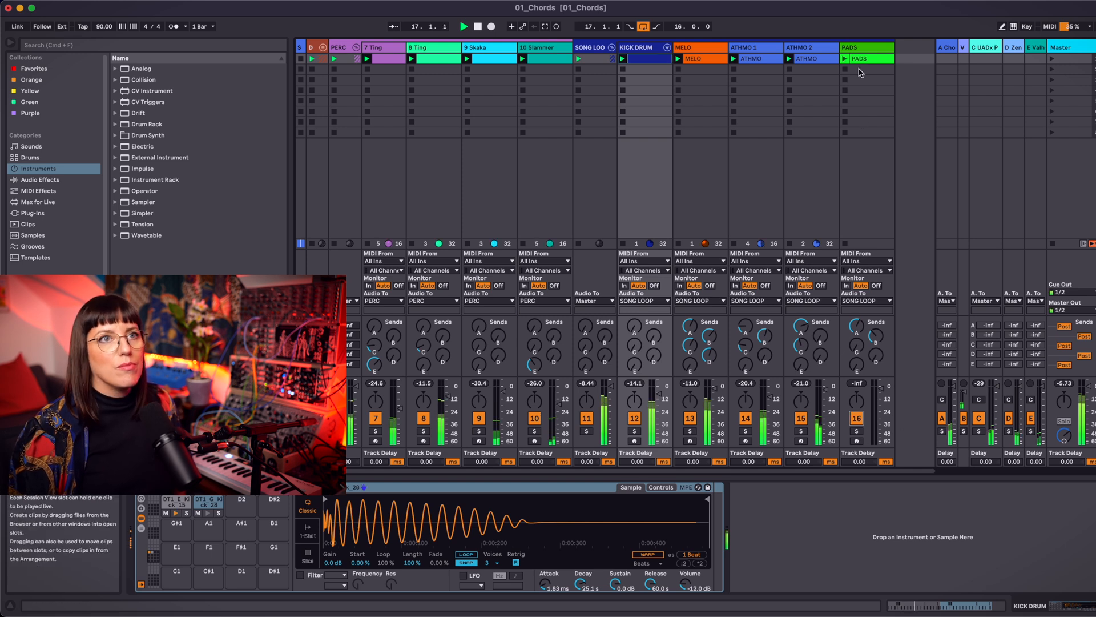
left_click(847, 61)
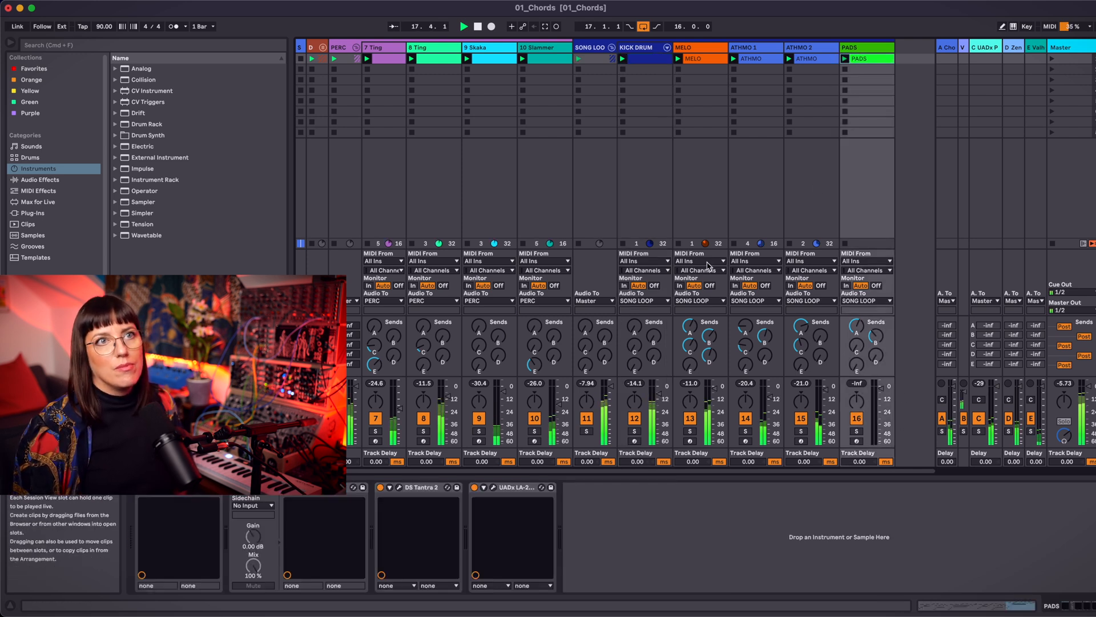